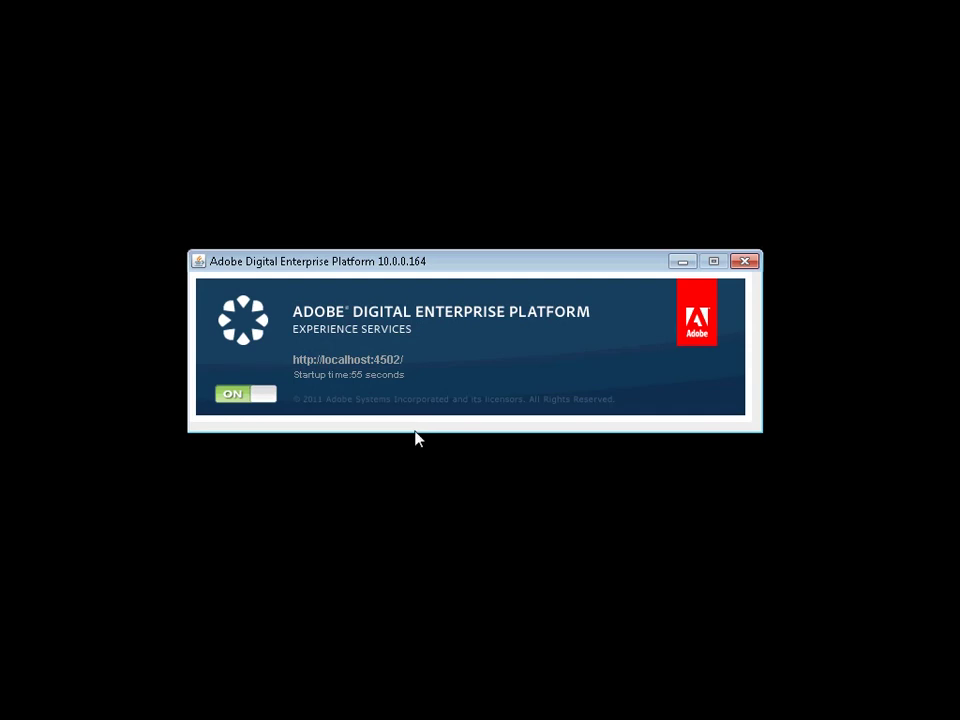
Step: Open the localhost:4502 server and sign in with the administrator user name and password
{"action": "left_click", "coordinate": [354, 361]}
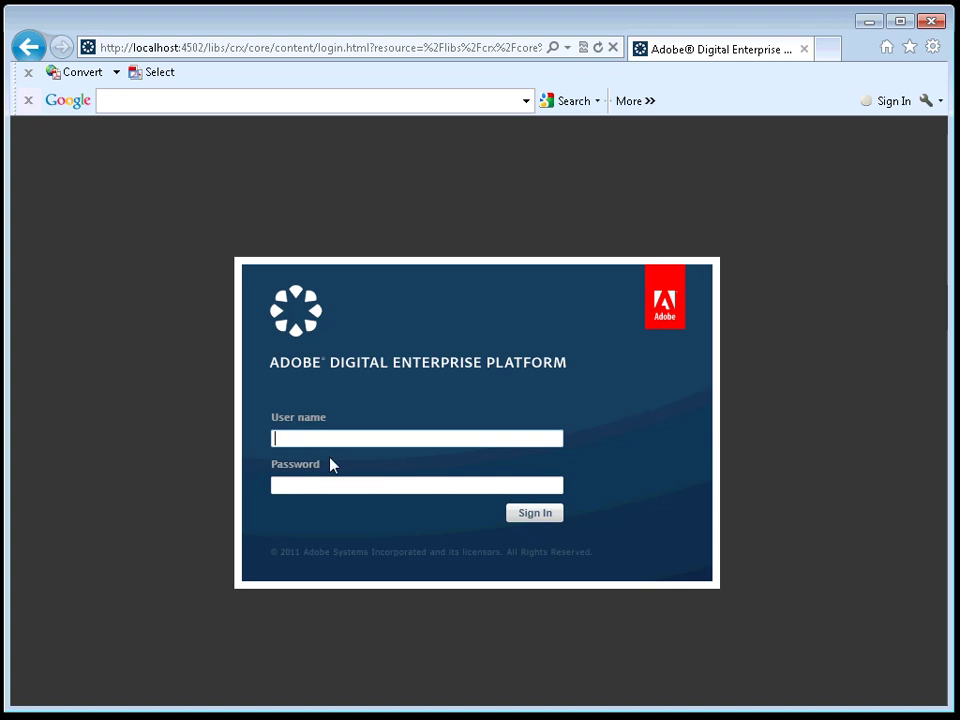
{"action": "type", "text": "admin"}
{"action": "key", "text": "Tab"}
{"action": "type", "text": "a"}
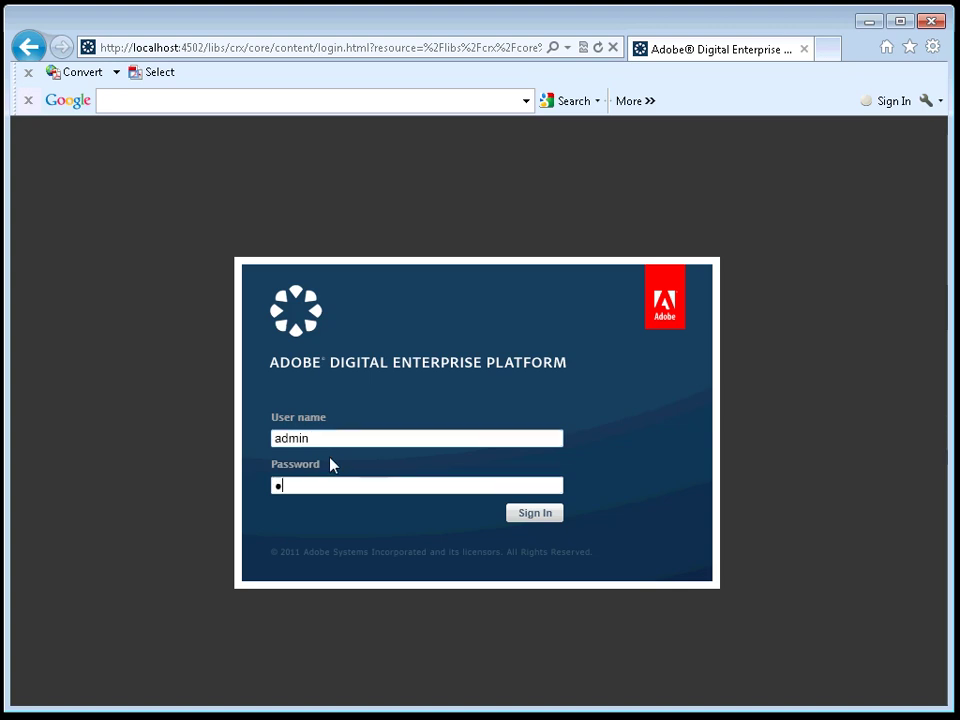
{"action": "type", "text": "dmin"}
{"action": "key", "text": "Return"}
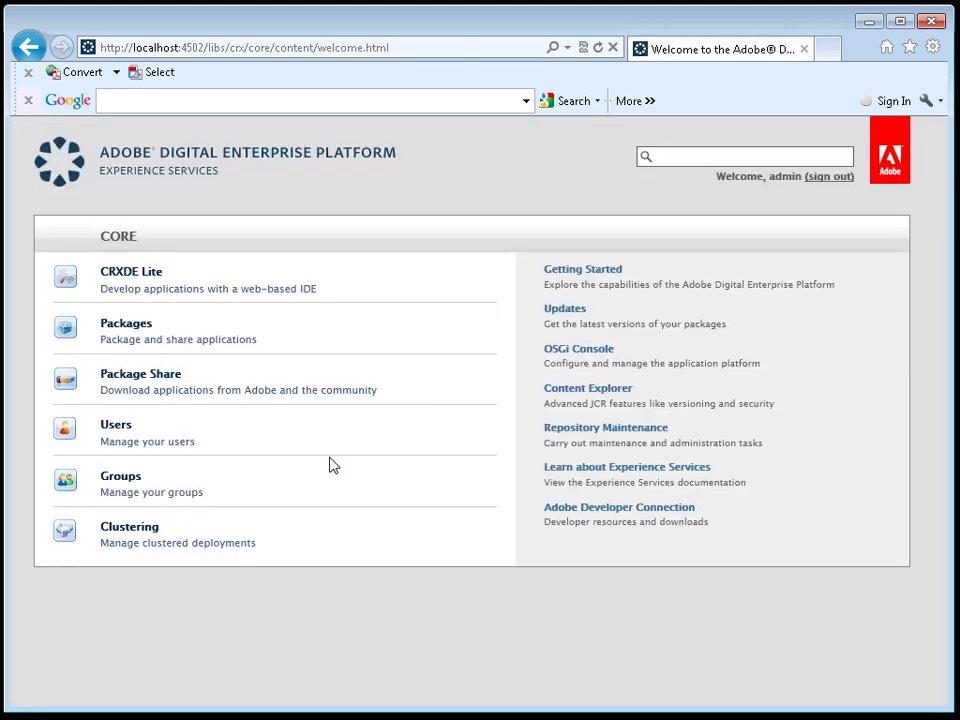
Step: Open Getting Started, browse the Feature Spotlights and Use Case Samples, and run Dynamic HTML
{"action": "left_click", "coordinate": [581, 277]}
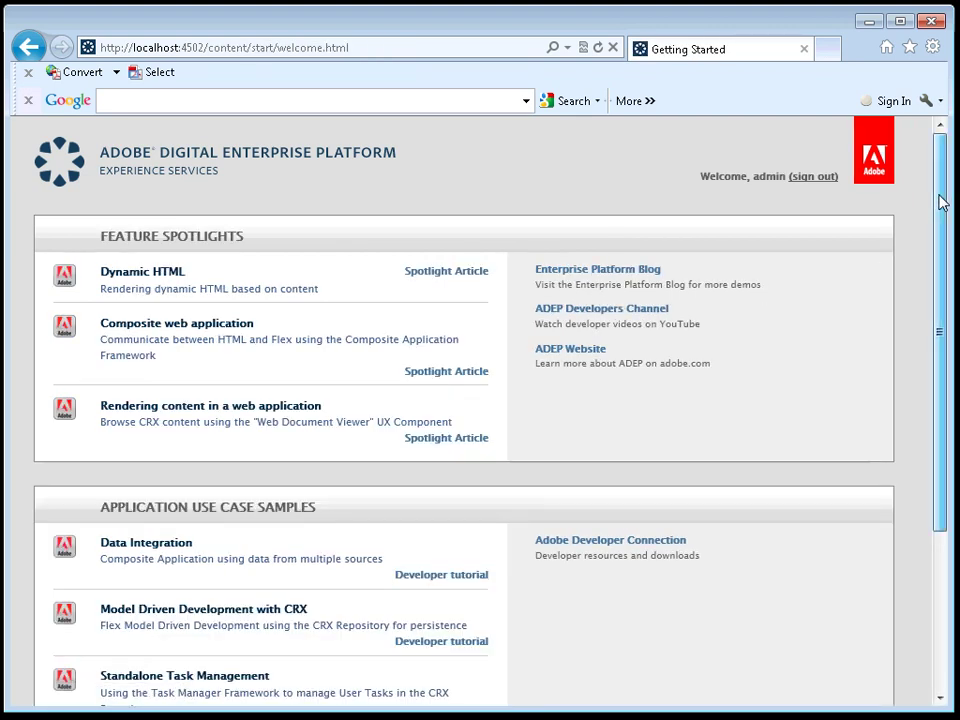
{"action": "mouse_move", "coordinate": [940, 203]}
{"action": "left_mouse_down"}
{"action": "mouse_move", "coordinate": [940, 242]}
{"action": "mouse_move", "coordinate": [943, 214]}
{"action": "left_mouse_up"}
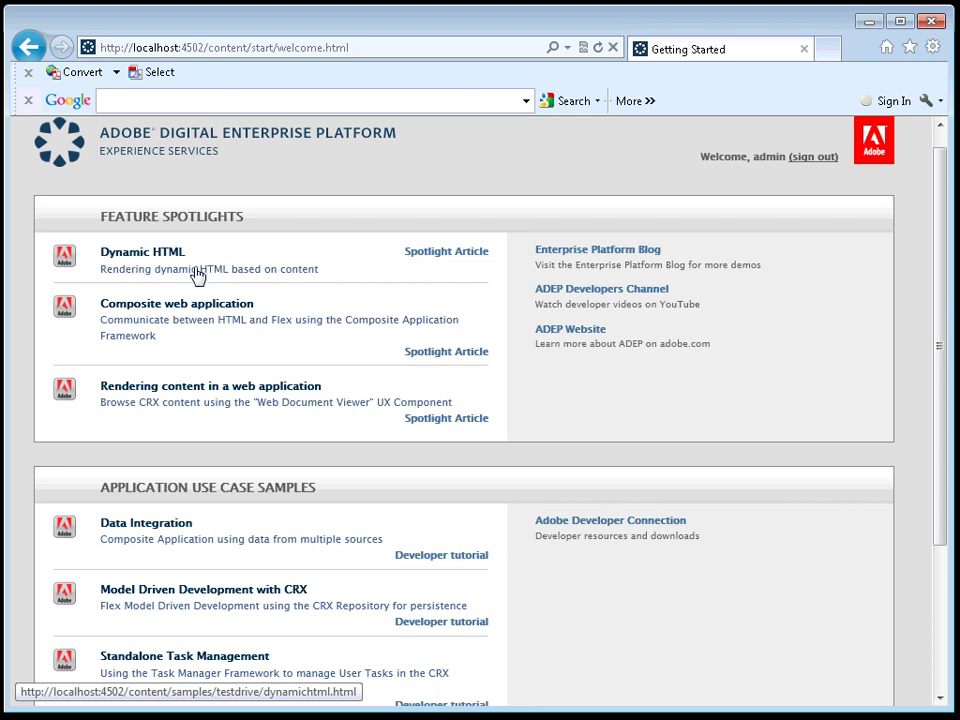
{"action": "left_click_drag", "start_coordinate": [940, 242], "coordinate": [936, 403]}
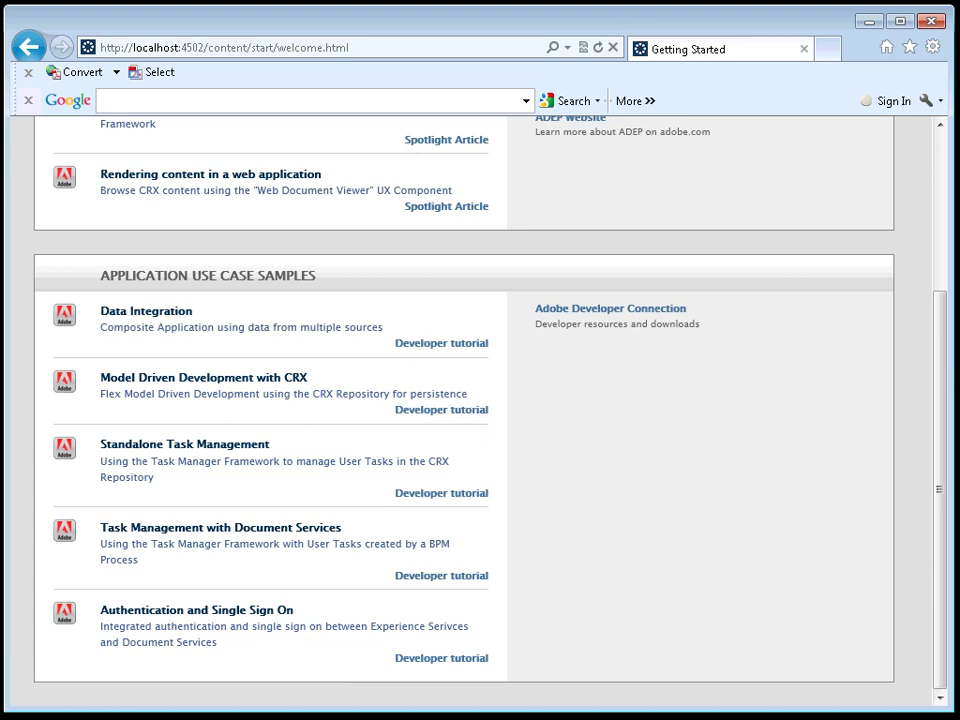
{"action": "left_click_drag", "start_coordinate": [943, 379], "coordinate": [937, 208]}
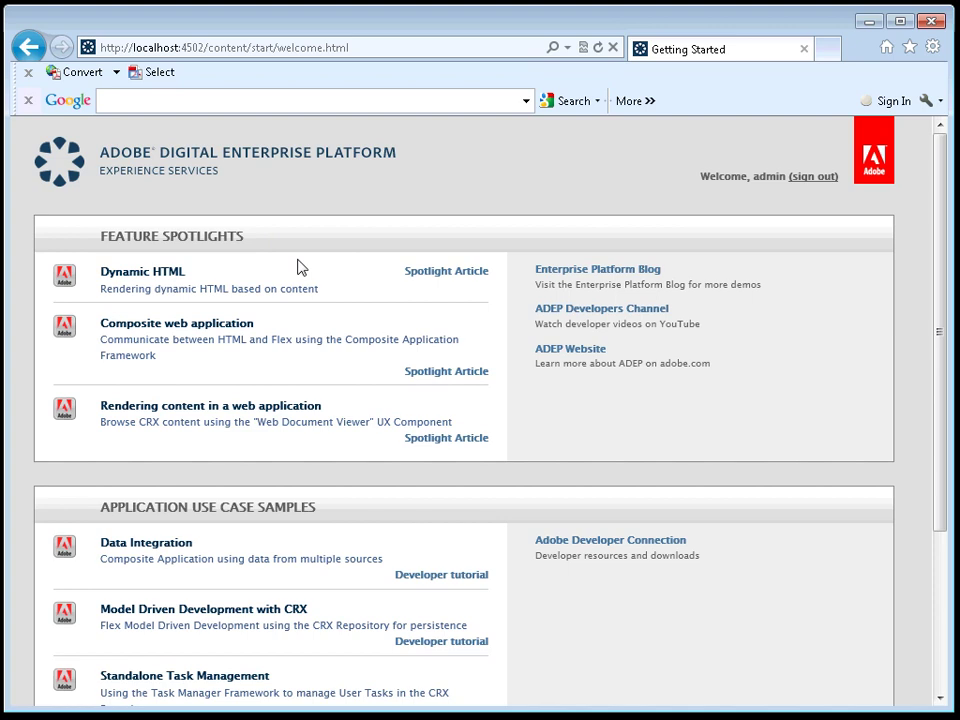
{"action": "left_click", "coordinate": [143, 274]}
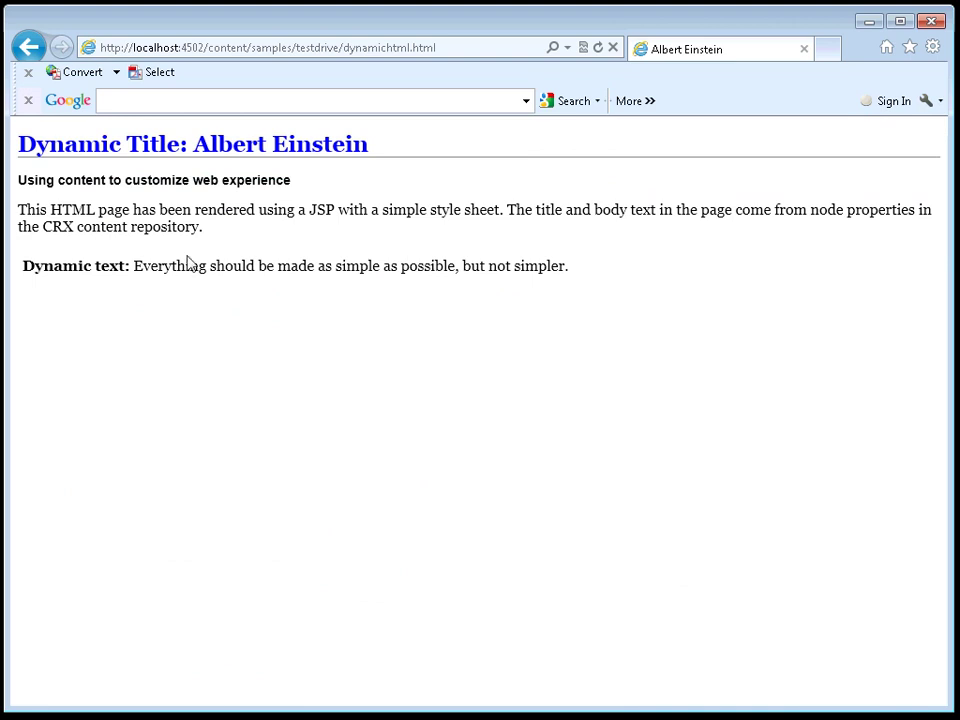
Step: Select the sample's dynamic text line, go back, and open the Dynamic HTML spotlight article
{"action": "triple_click", "coordinate": [280, 268]}
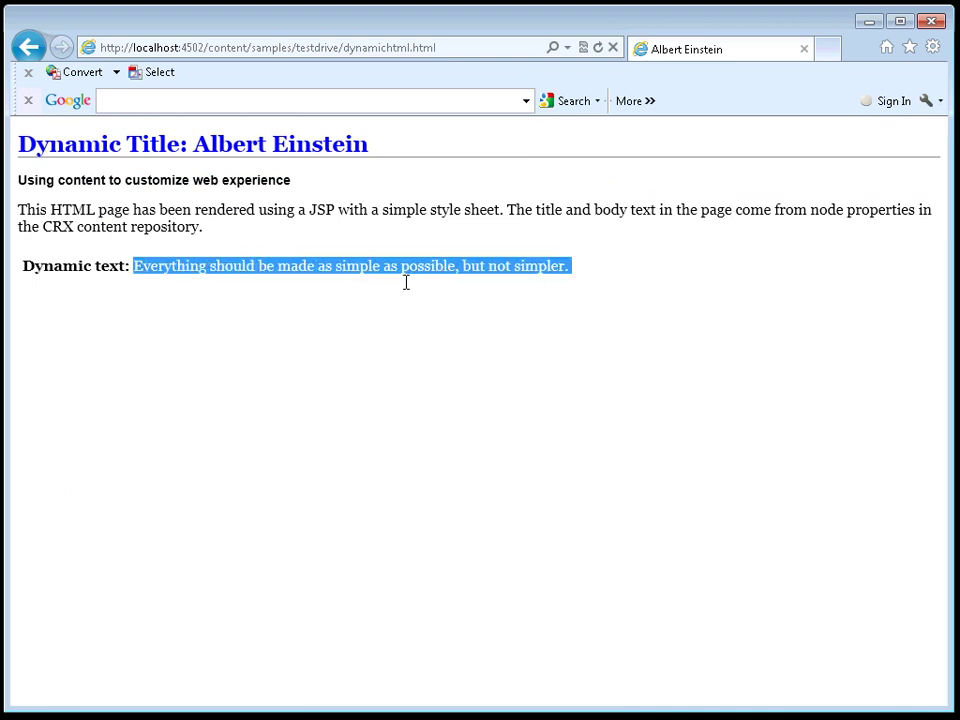
{"action": "left_click", "coordinate": [342, 218]}
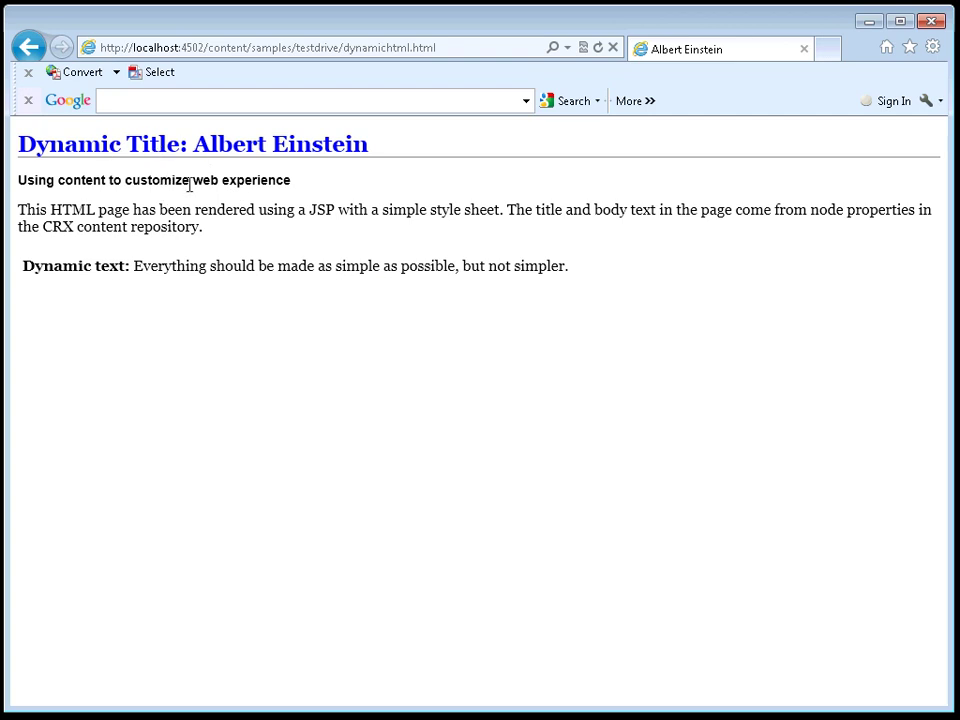
{"action": "left_click", "coordinate": [36, 50]}
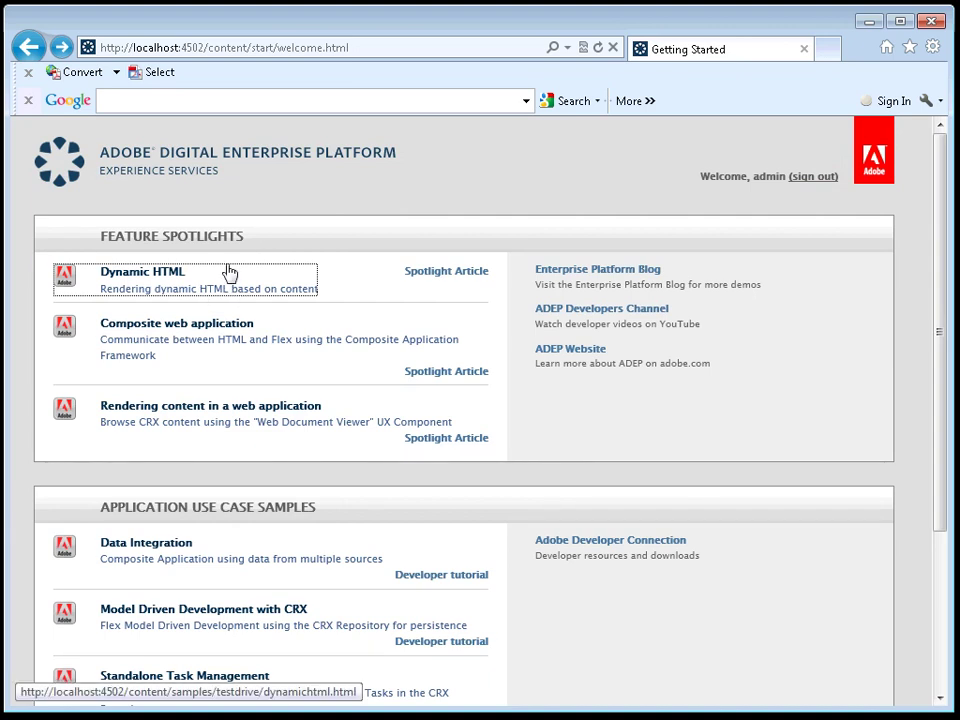
{"action": "left_click", "coordinate": [445, 281]}
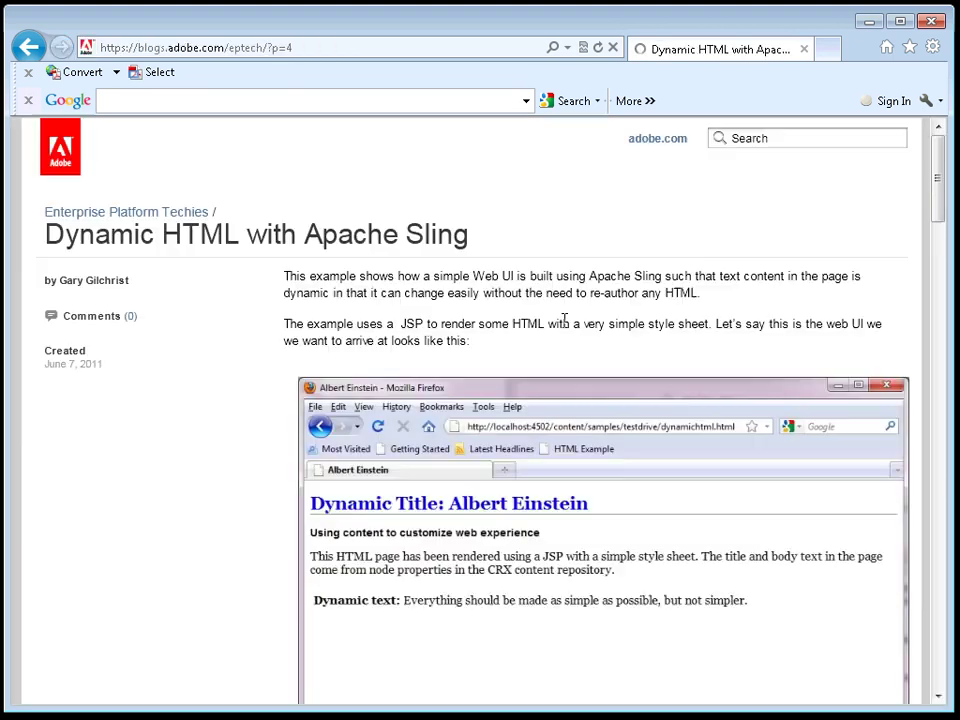
Step: Read the Dynamic HTML with Apache Sling article, enlarging its JSP code image, then go back
{"action": "left_click_drag", "start_coordinate": [934, 190], "coordinate": [922, 310]}
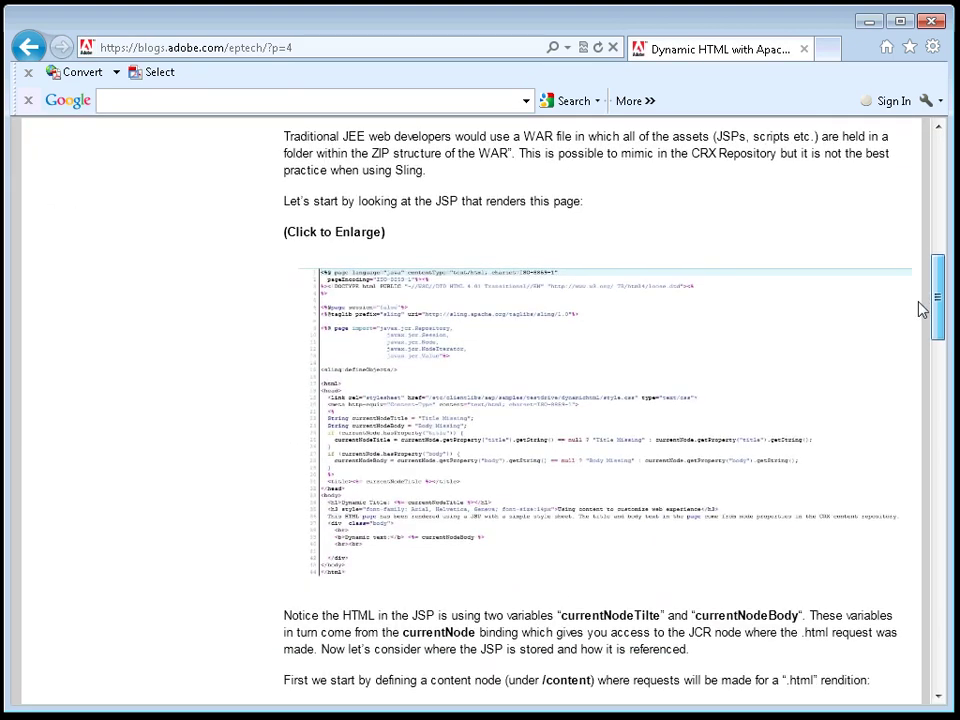
{"action": "scroll", "coordinate": [922, 310], "scroll_direction": "down", "scroll_amount": 2}
{"action": "left_click", "coordinate": [446, 297]}
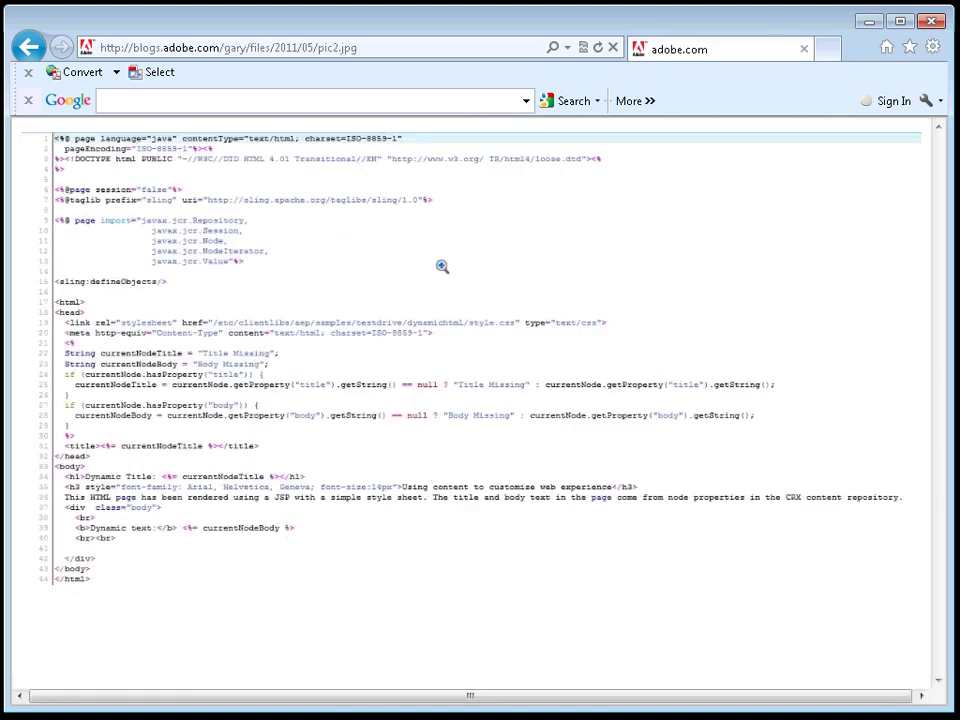
{"action": "left_click", "coordinate": [323, 327]}
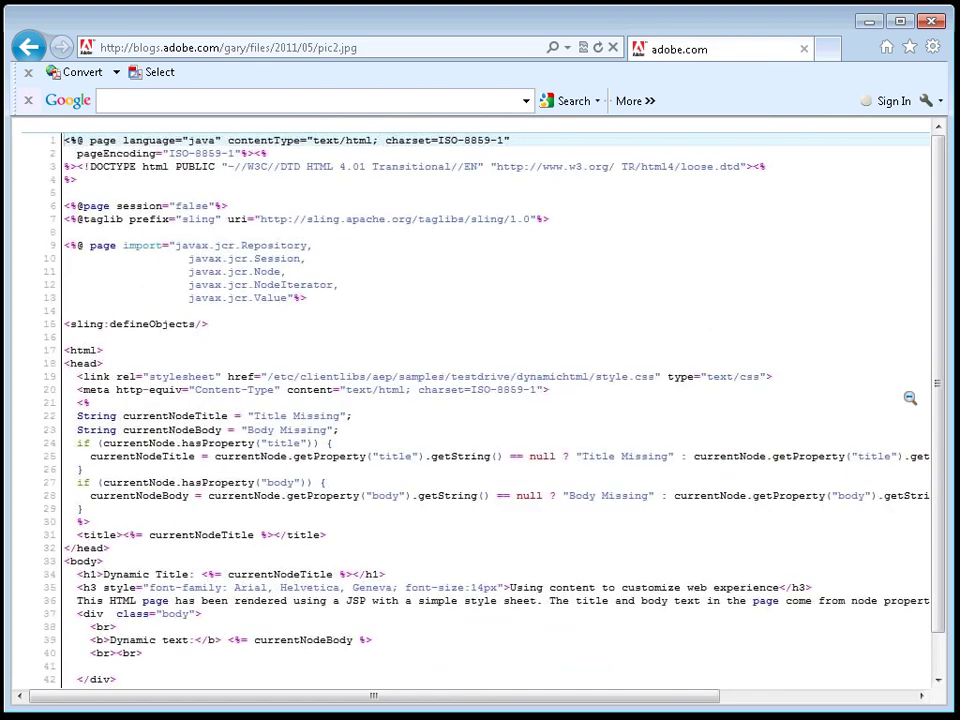
{"action": "left_click", "coordinate": [30, 47]}
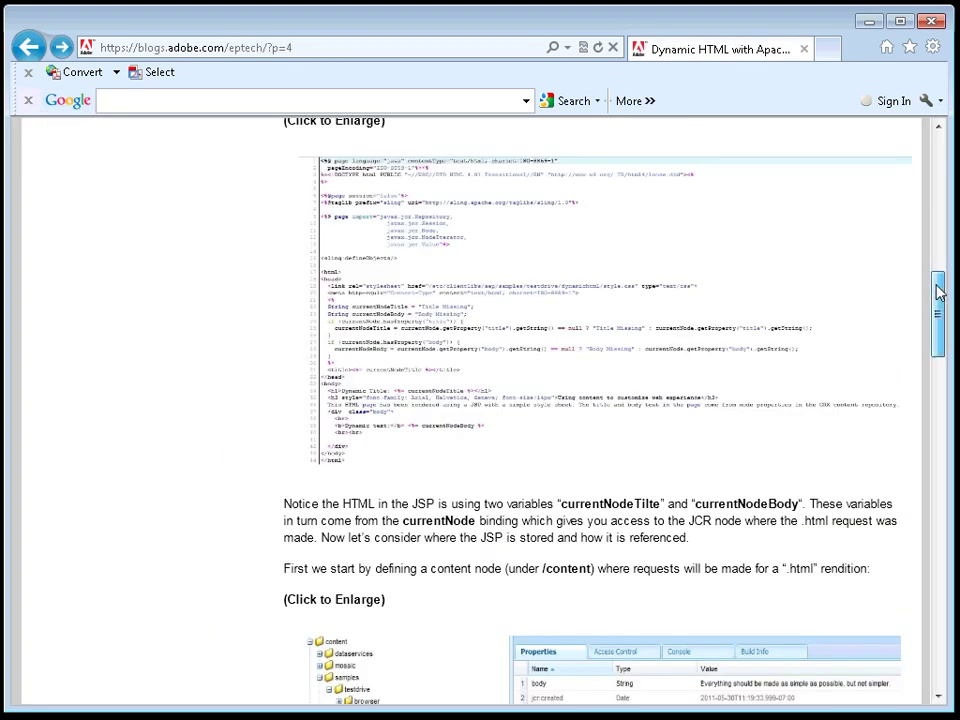
{"action": "left_click_drag", "start_coordinate": [934, 310], "coordinate": [917, 521]}
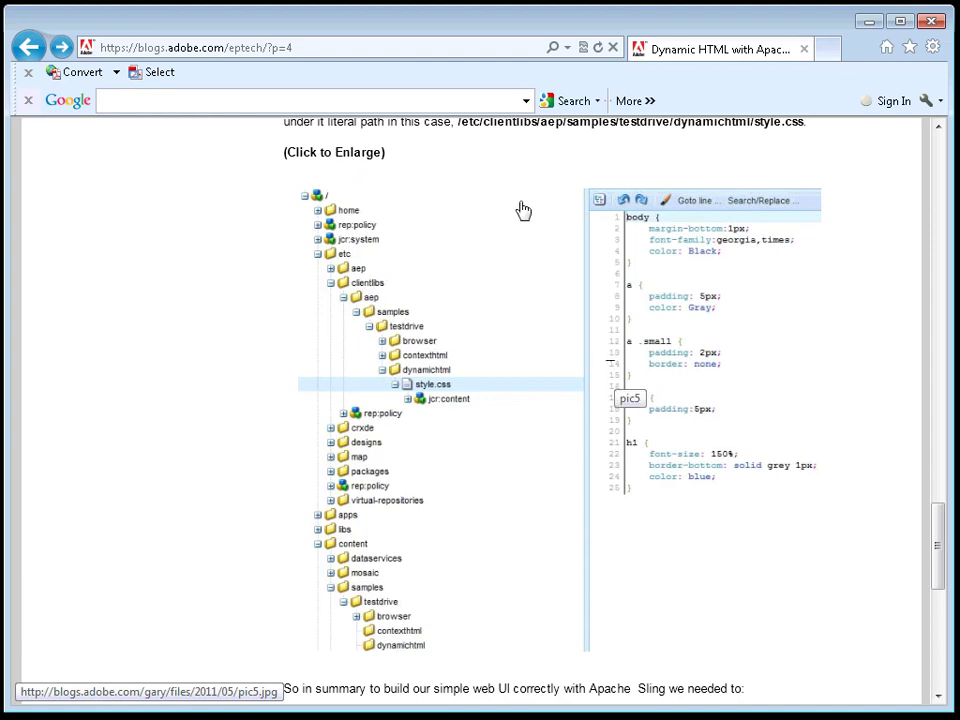
{"action": "left_click", "coordinate": [30, 55]}
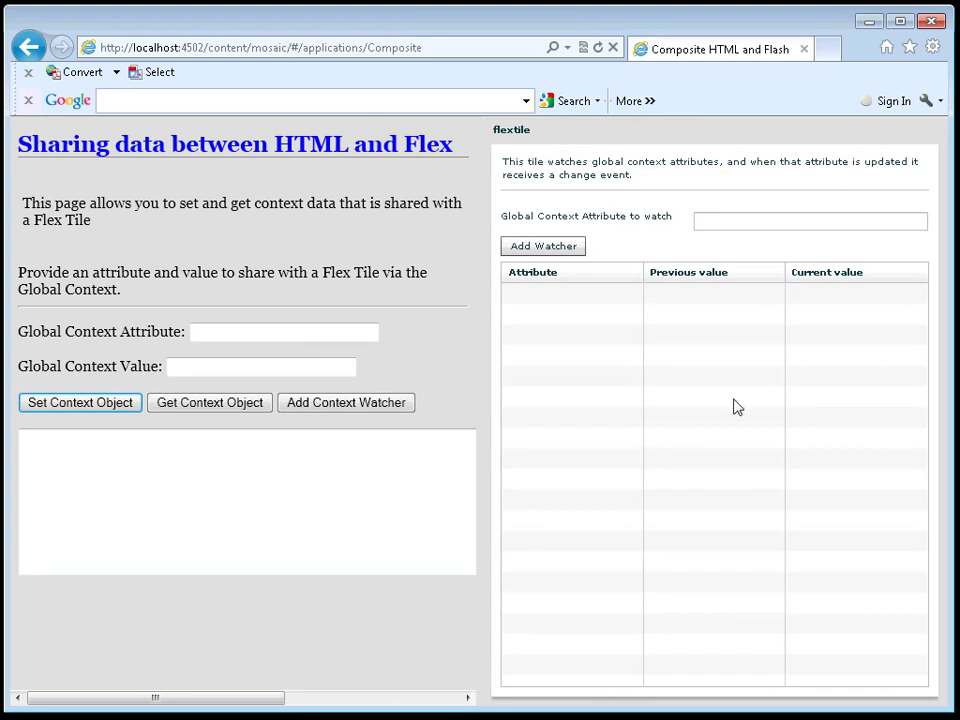
Step: In the Composite sample, add an attribute watcher and share context value hello! with the Flex tile
{"action": "left_click", "coordinate": [722, 226]}
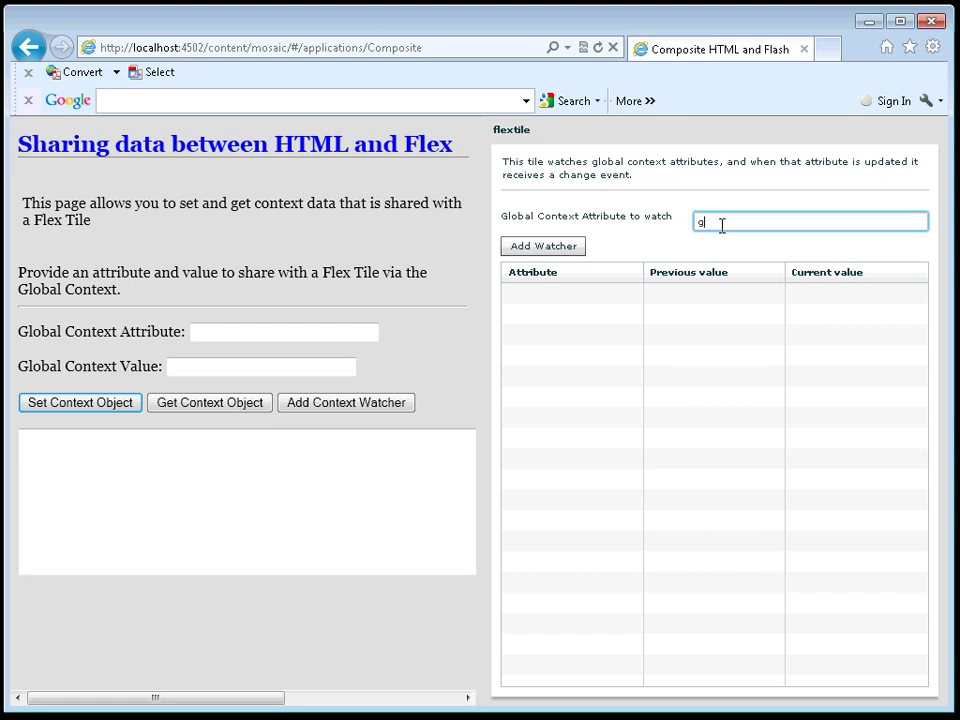
{"action": "left_click", "coordinate": [570, 249]}
{"action": "left_click", "coordinate": [245, 337]}
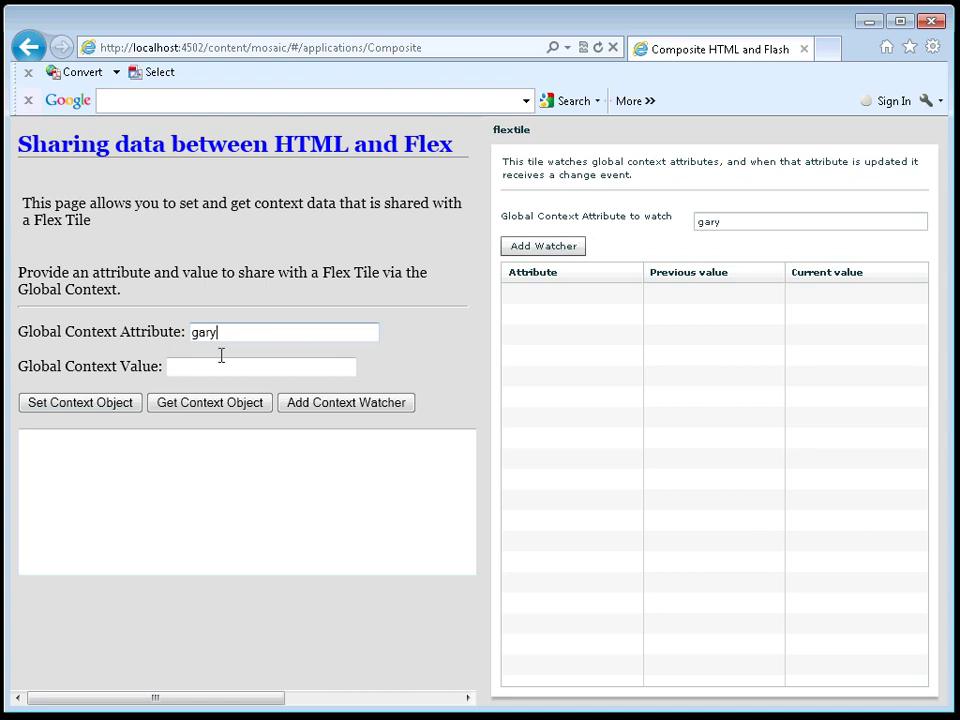
{"action": "left_click", "coordinate": [210, 366]}
{"action": "type", "text": "hello!"}
{"action": "left_click", "coordinate": [95, 406]}
{"action": "left_click", "coordinate": [95, 406]}
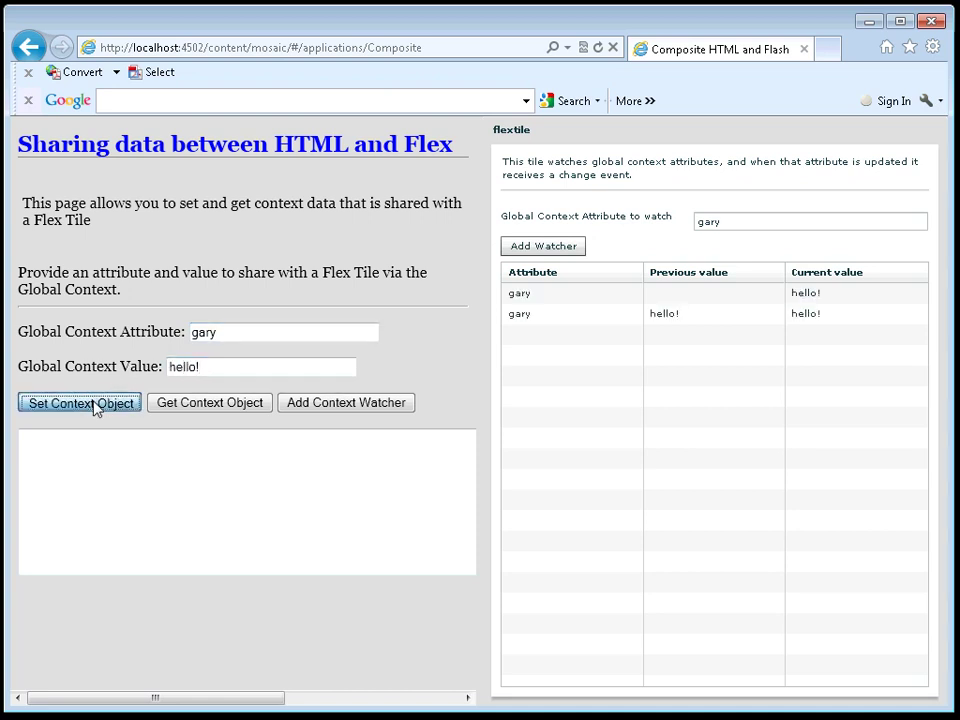
{"action": "left_click", "coordinate": [95, 406]}
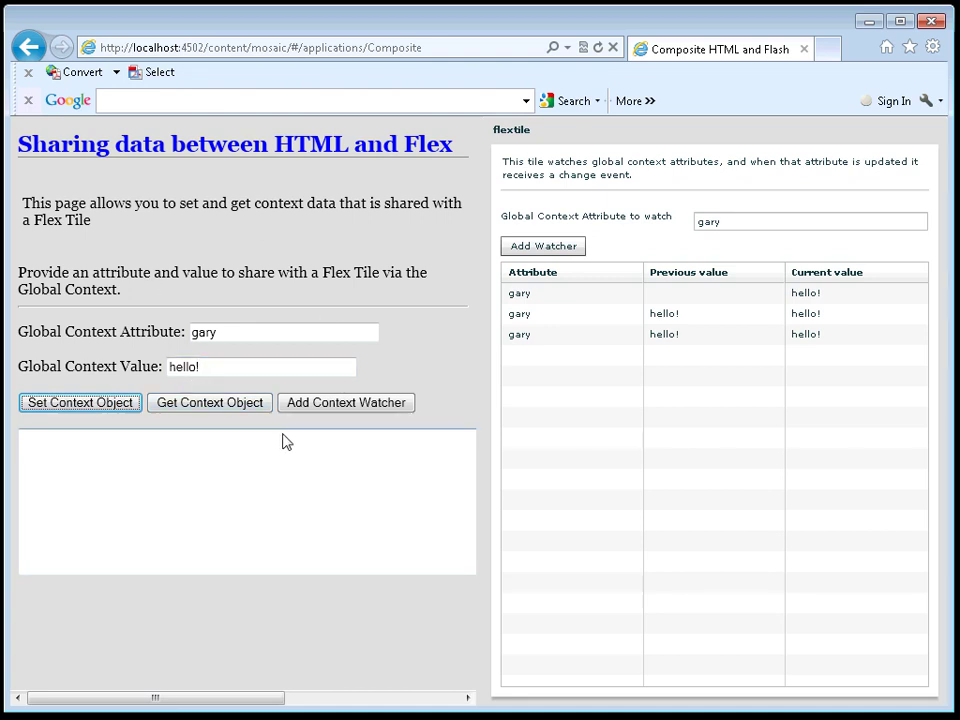
{"action": "left_click", "coordinate": [28, 48]}
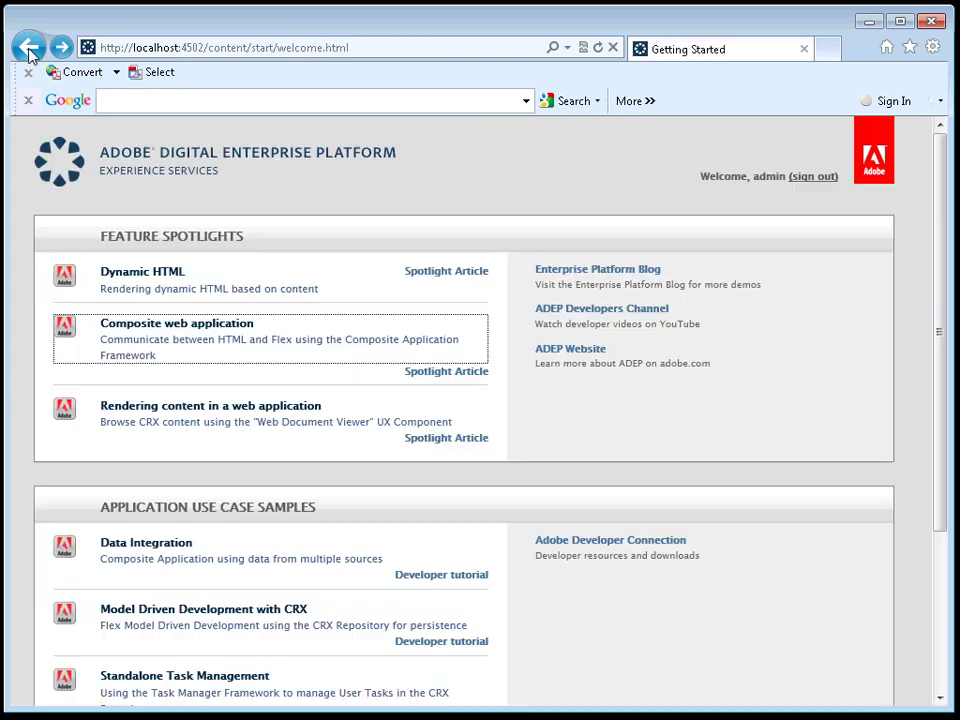
{"action": "left_click", "coordinate": [446, 372]}
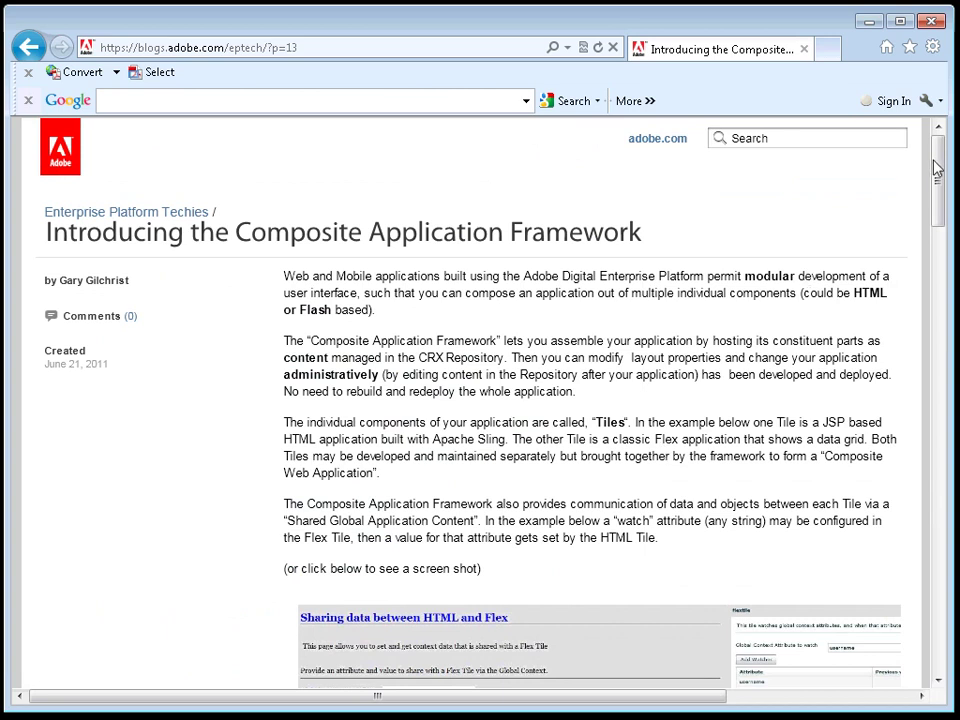
{"action": "left_click_drag", "start_coordinate": [938, 166], "coordinate": [902, 146]}
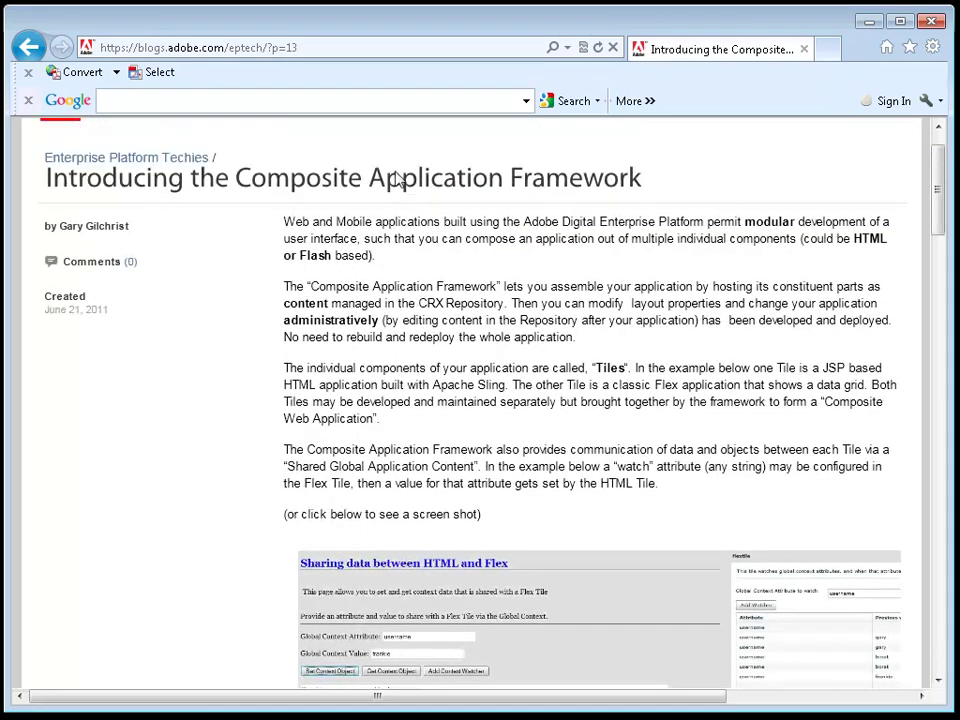
{"action": "left_click", "coordinate": [30, 48]}
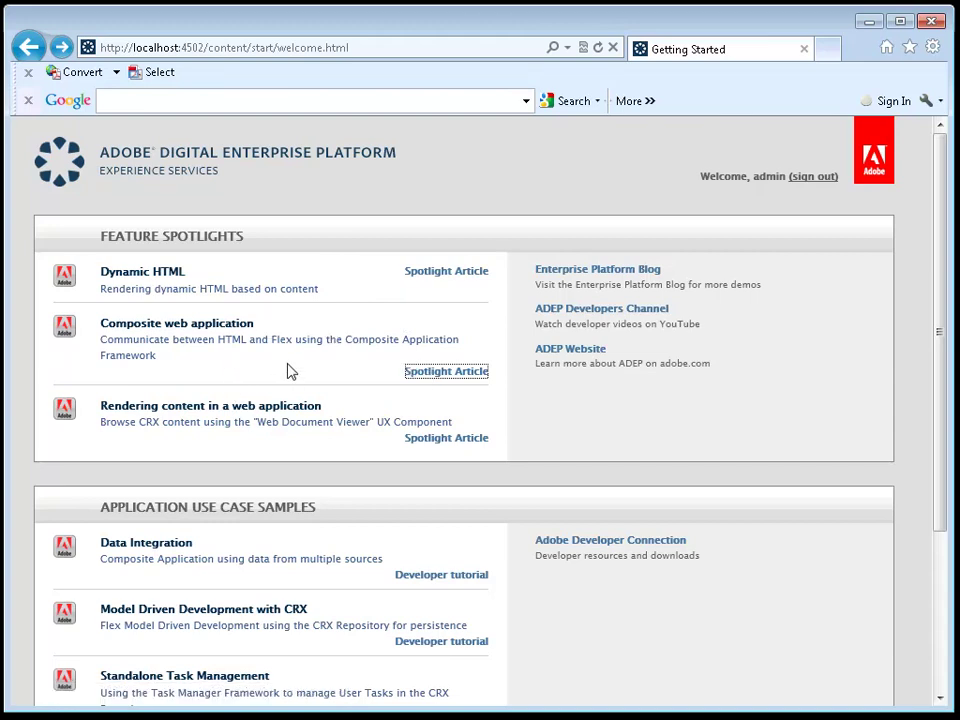
{"action": "left_click", "coordinate": [205, 417]}
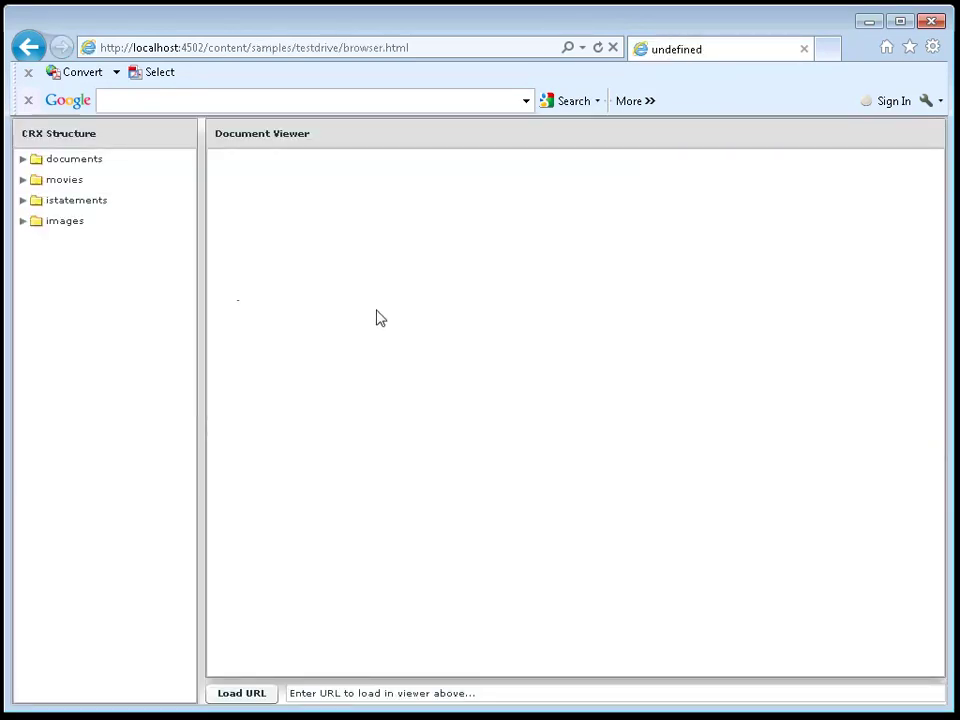
{"action": "left_click", "coordinate": [22, 221]}
{"action": "left_click", "coordinate": [94, 243]}
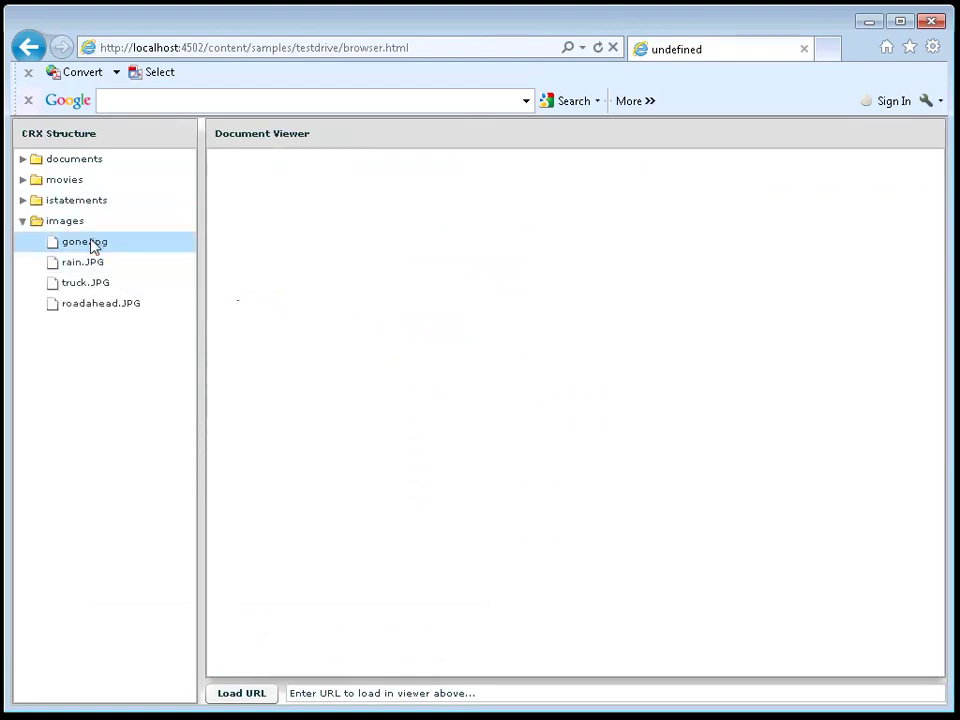
{"action": "left_click", "coordinate": [97, 265]}
{"action": "left_click", "coordinate": [94, 282]}
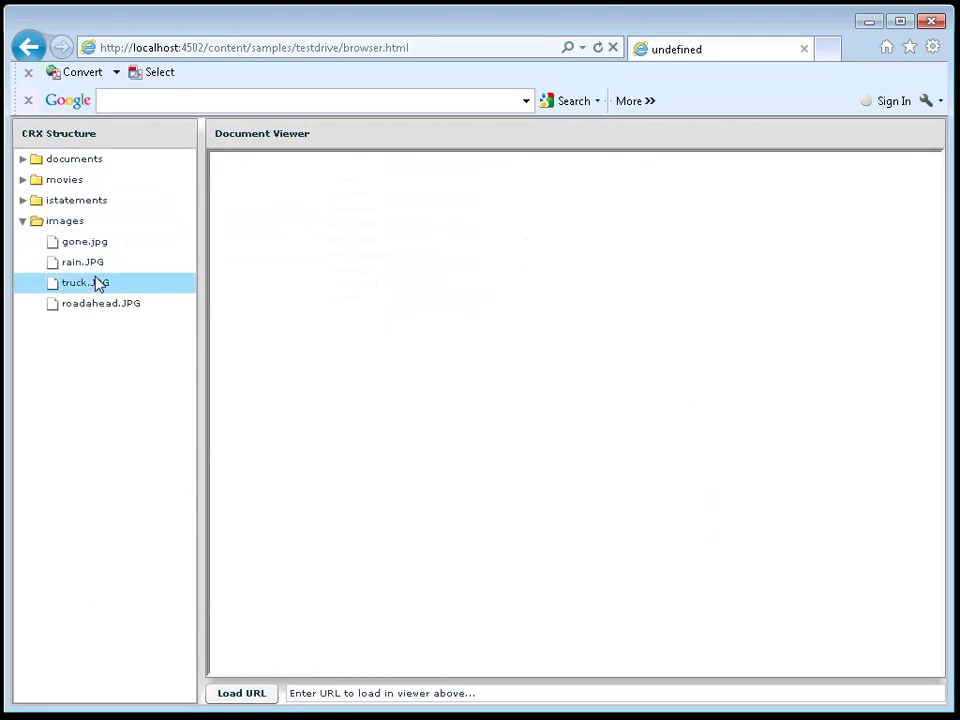
{"action": "left_click", "coordinate": [22, 200]}
{"action": "left_click", "coordinate": [95, 245]}
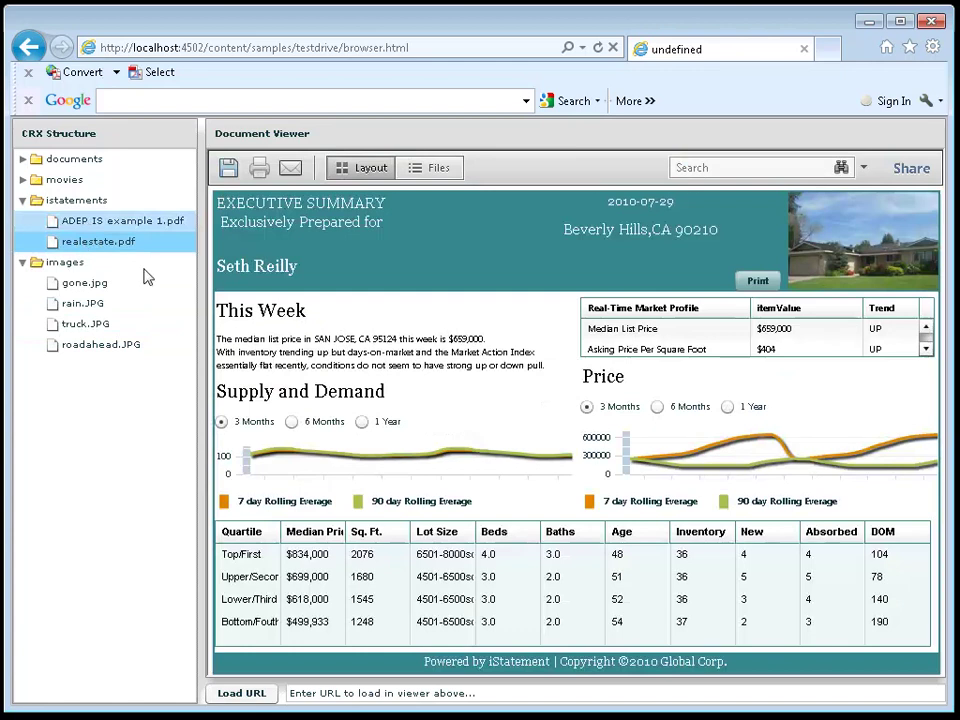
{"action": "left_click", "coordinate": [24, 159]}
{"action": "left_click", "coordinate": [88, 186]}
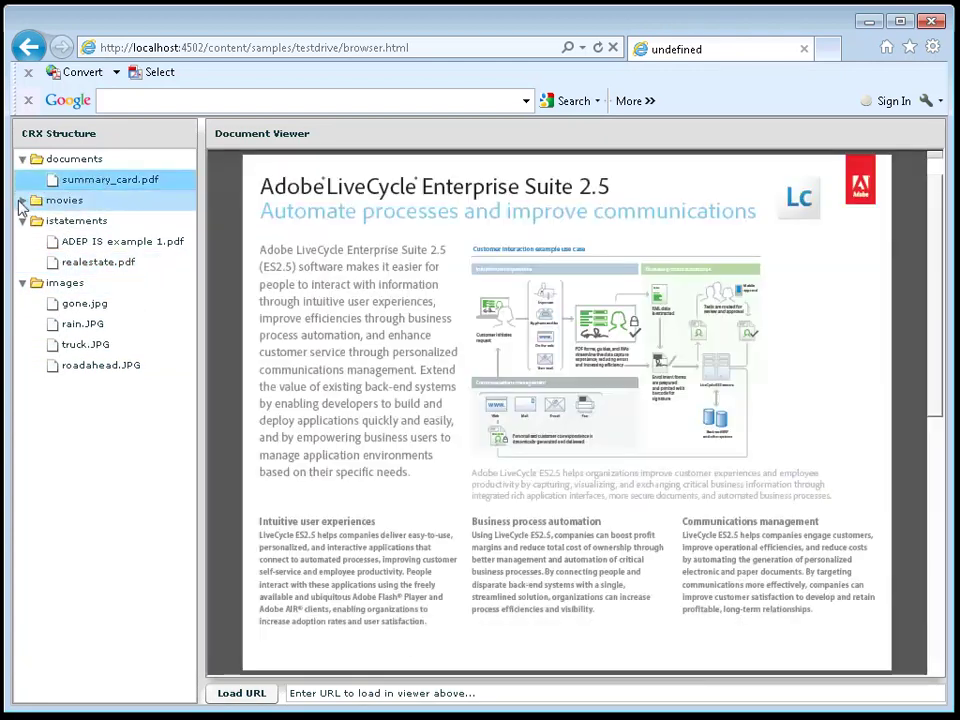
{"action": "left_click", "coordinate": [22, 200]}
{"action": "left_click", "coordinate": [86, 228]}
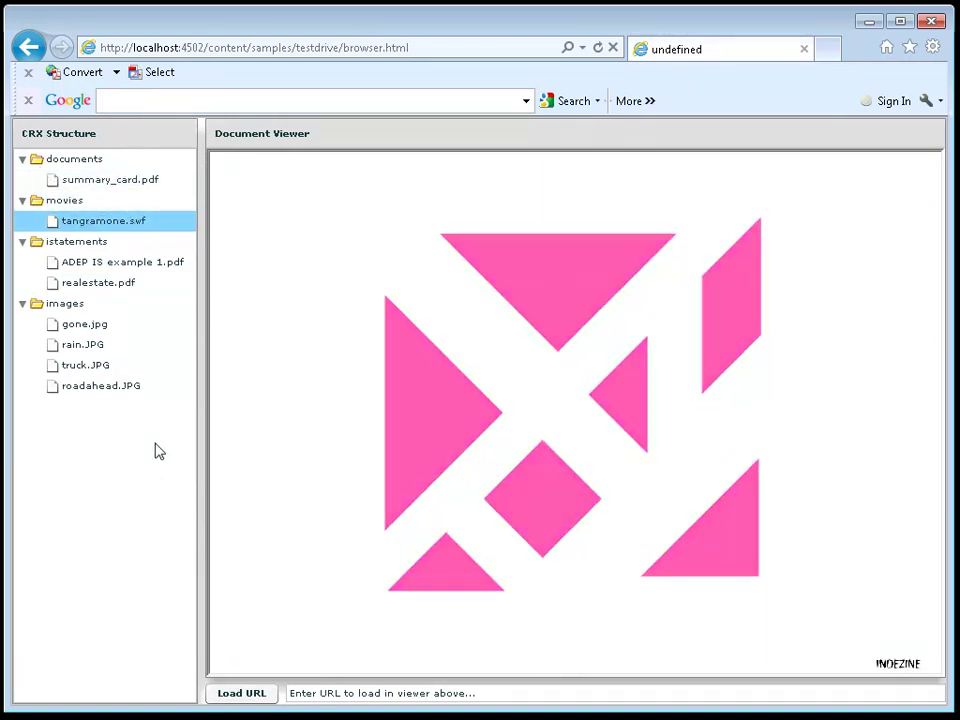
{"action": "left_click", "coordinate": [92, 188]}
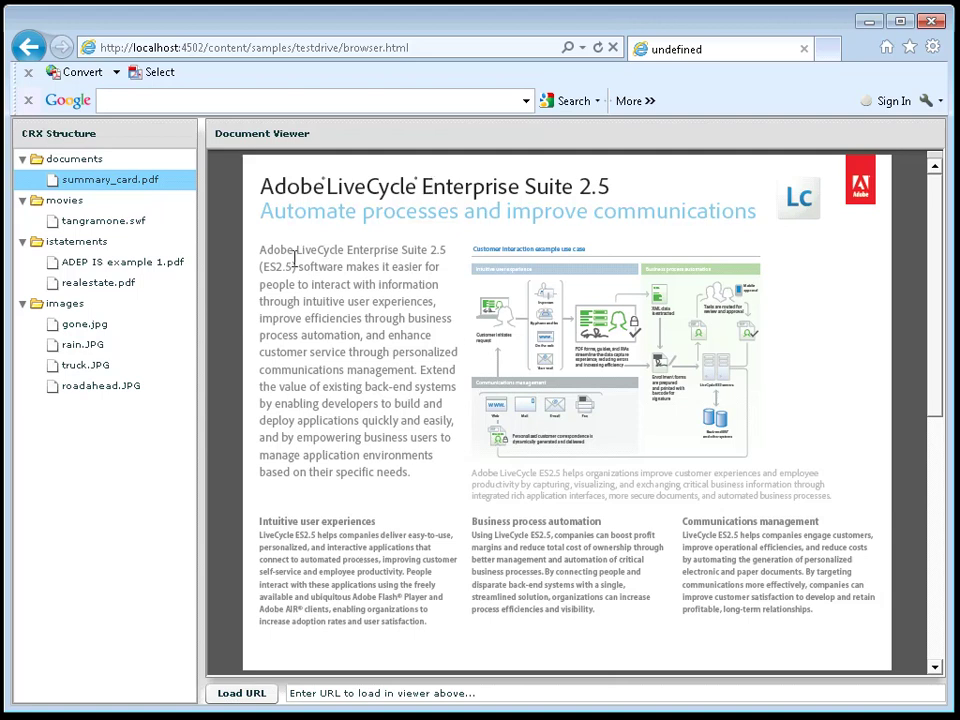
{"action": "left_click", "coordinate": [84, 326]}
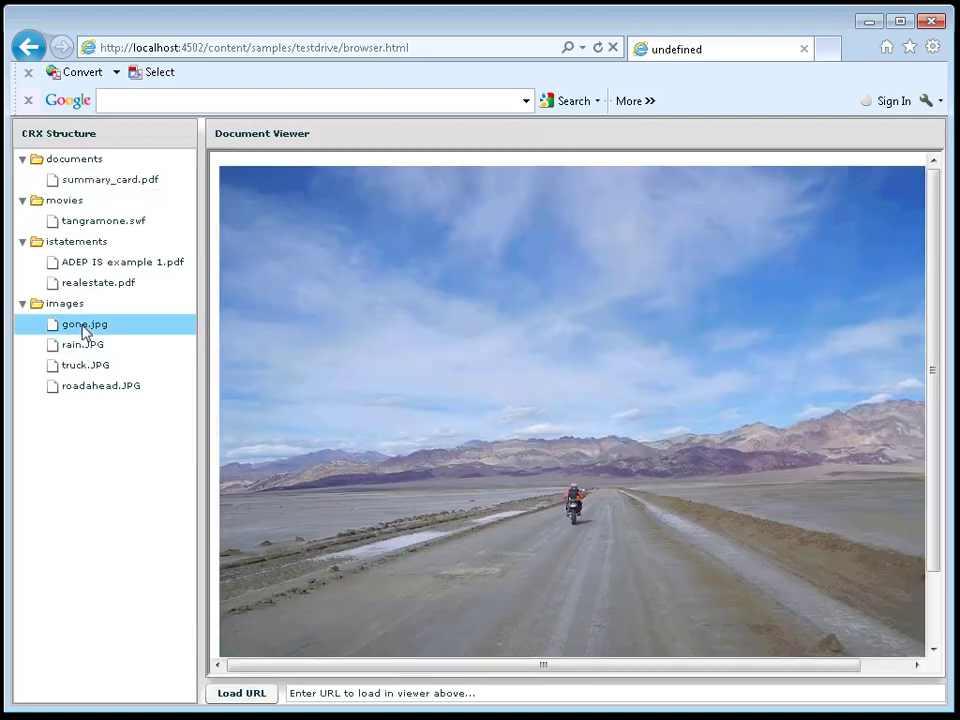
{"action": "left_click", "coordinate": [100, 266]}
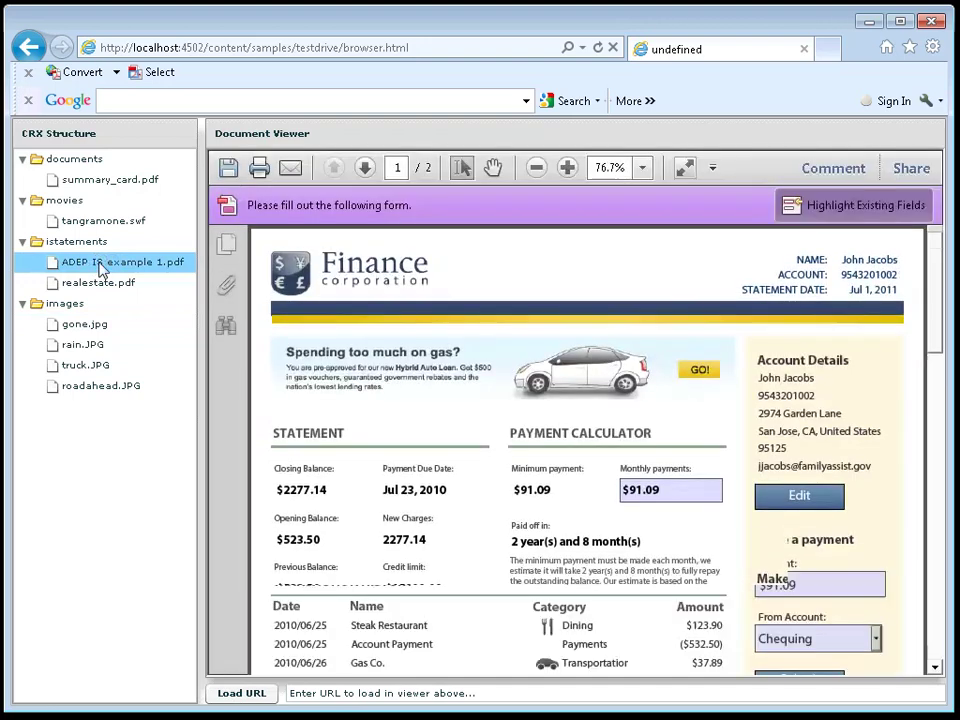
{"action": "left_click", "coordinate": [88, 326]}
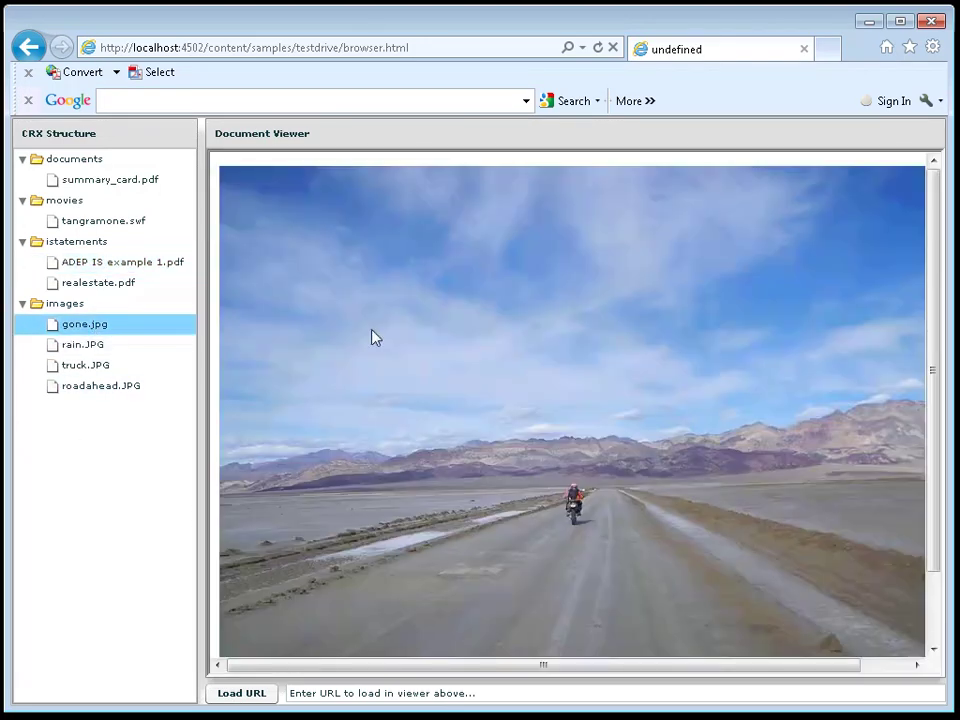
{"action": "left_click", "coordinate": [30, 45]}
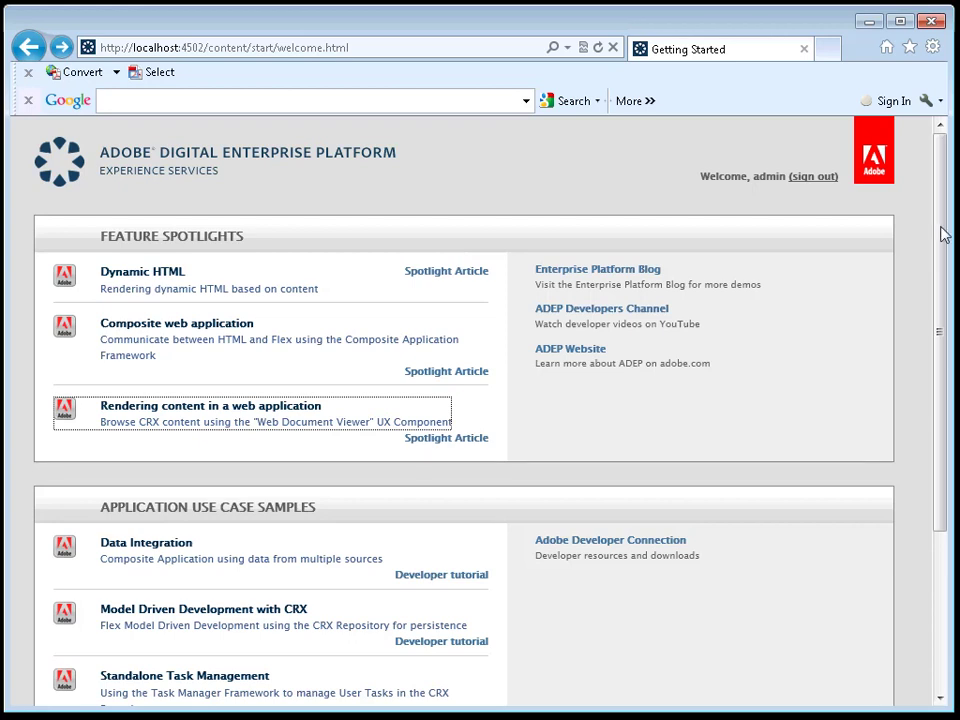
Step: Scroll down to Application Use Case Samples and open the Data Integration sample
{"action": "left_click_drag", "start_coordinate": [943, 232], "coordinate": [918, 415]}
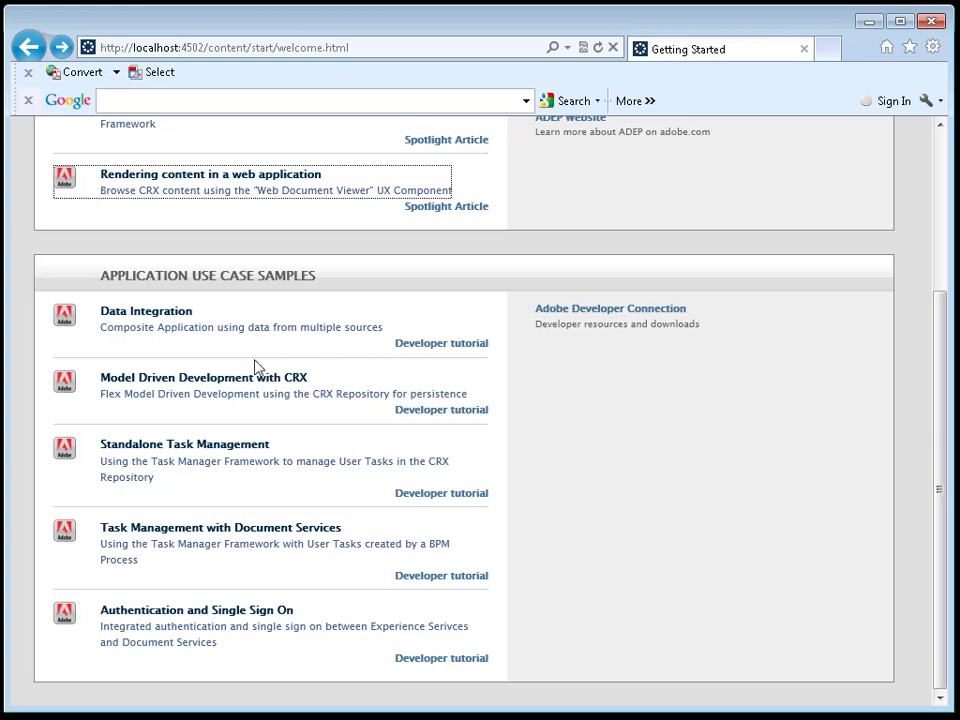
{"action": "left_click", "coordinate": [153, 317]}
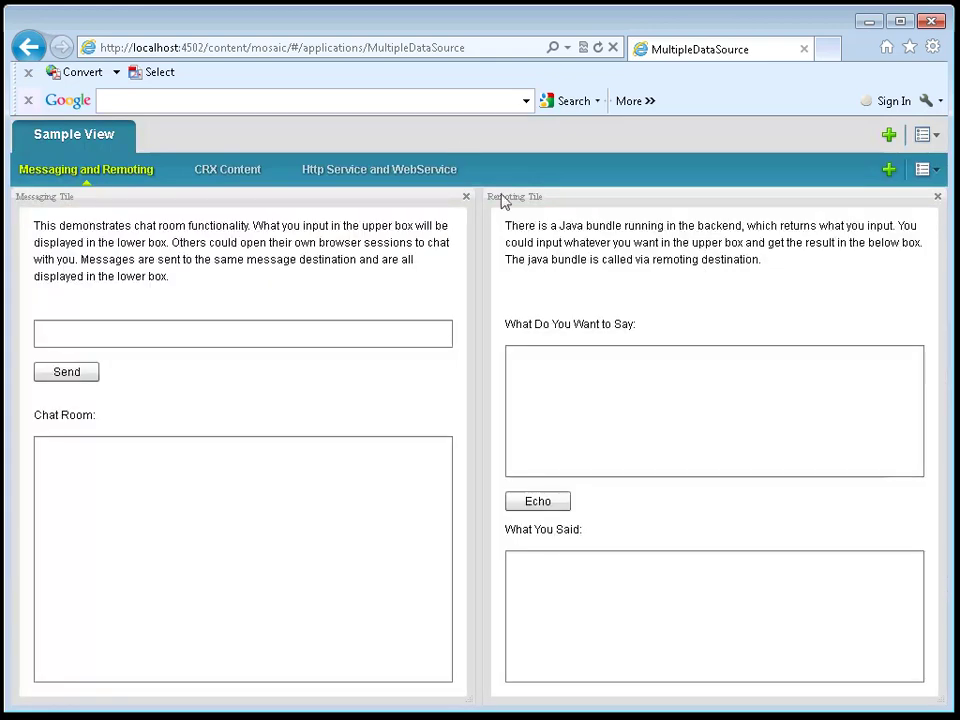
Step: Post a chat room message, then load the web service categories into the grid
{"action": "left_click", "coordinate": [208, 337]}
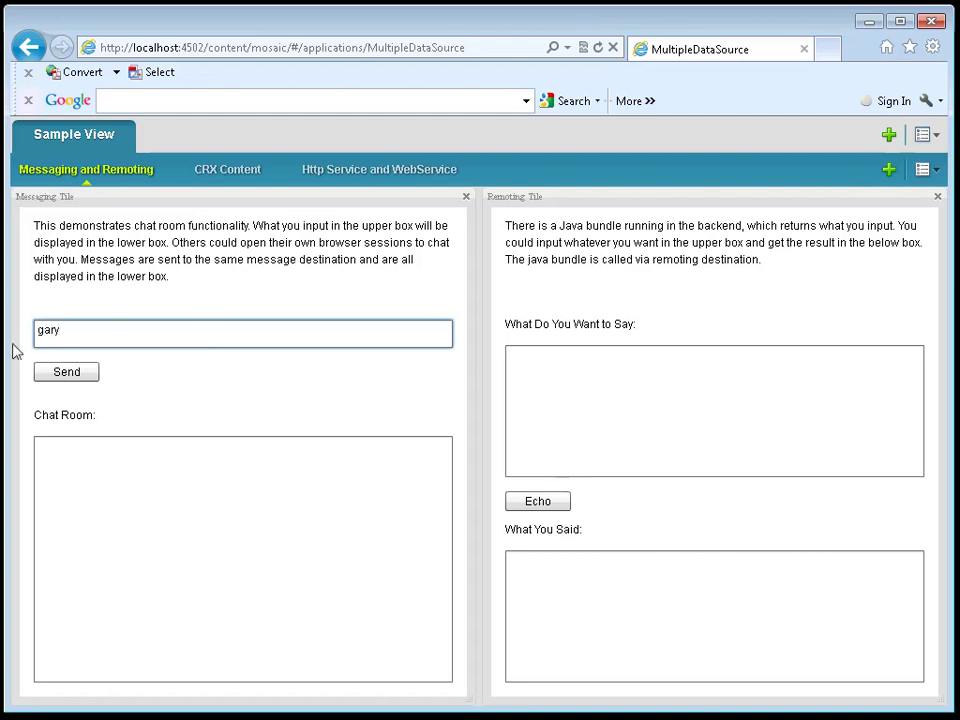
{"action": "left_click", "coordinate": [77, 379]}
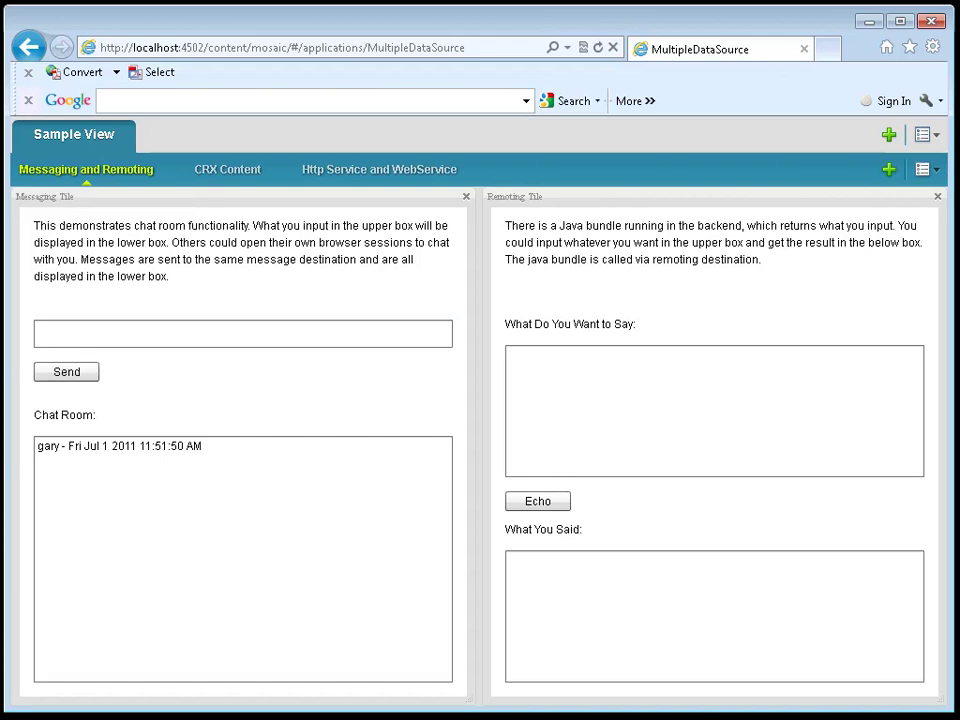
{"action": "left_click", "coordinate": [410, 177]}
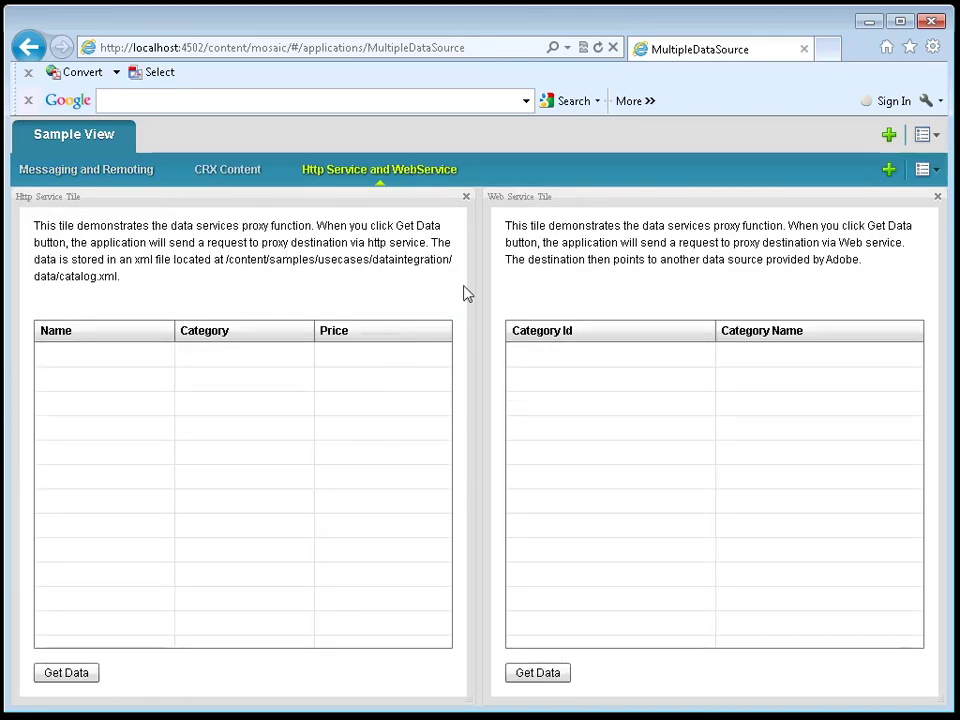
{"action": "left_click", "coordinate": [537, 673]}
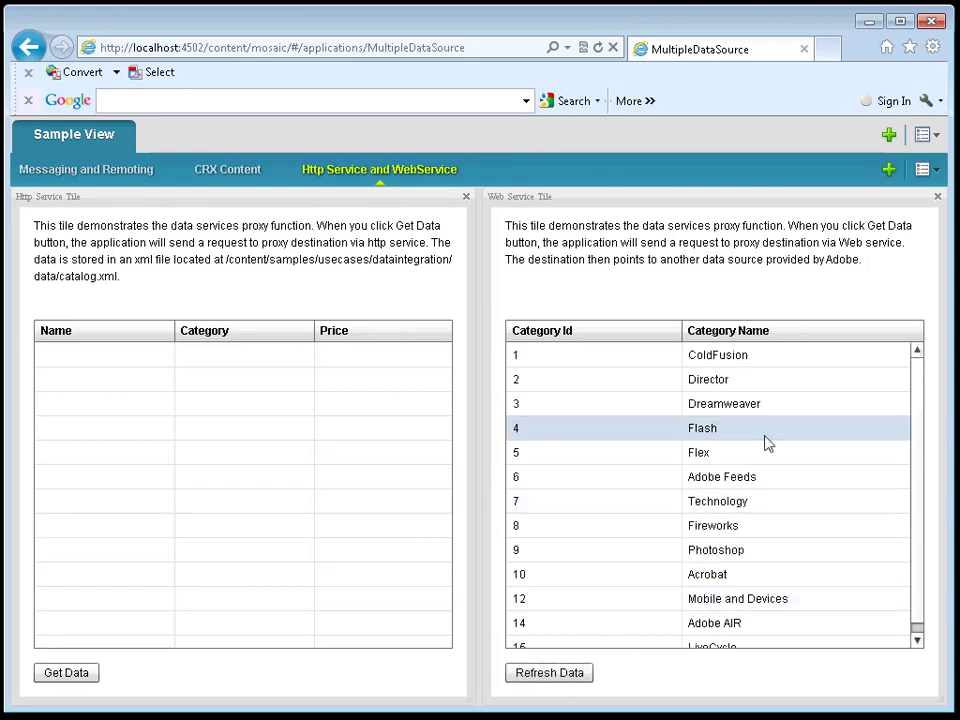
Step: Preview cem.jpg from the CRX Content images folder, then return to Getting Started
{"action": "left_click", "coordinate": [236, 167]}
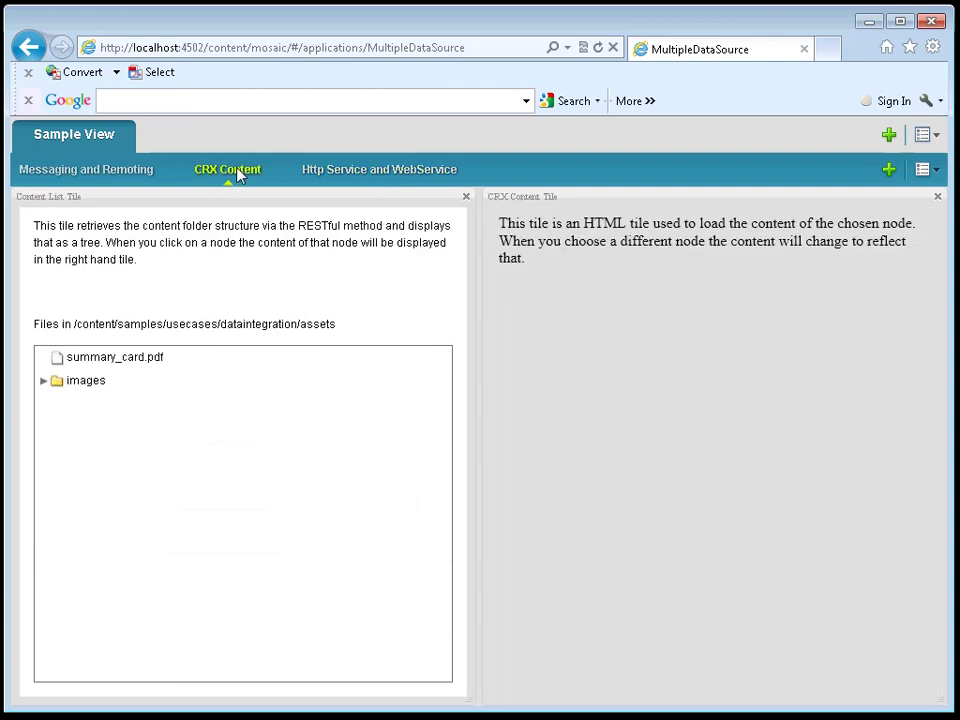
{"action": "left_click", "coordinate": [43, 383]}
{"action": "left_click", "coordinate": [121, 410]}
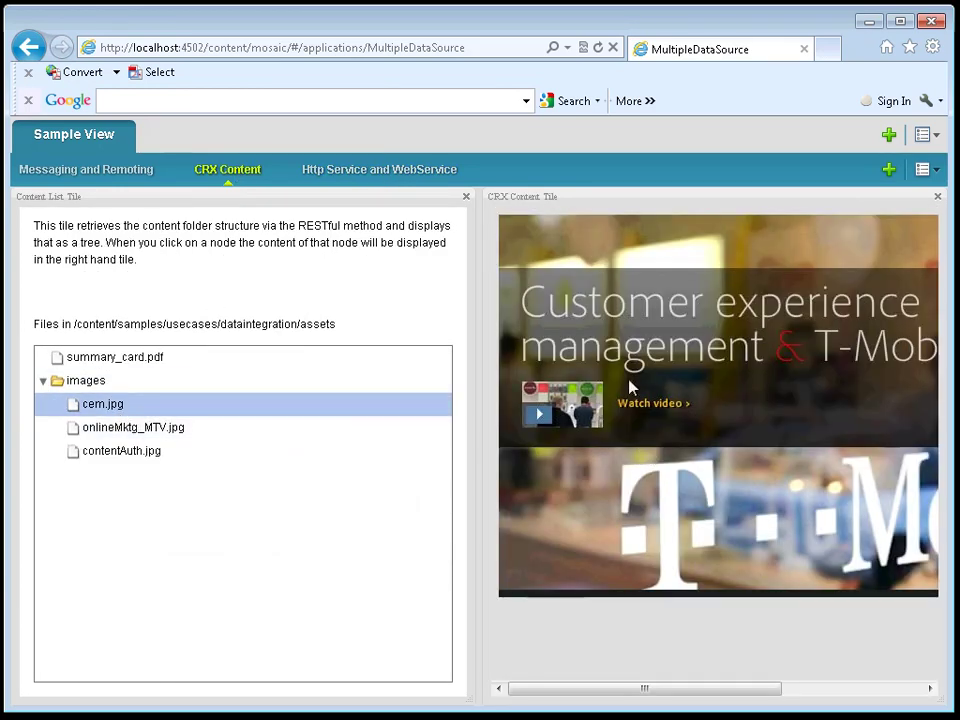
{"action": "left_click", "coordinate": [31, 47]}
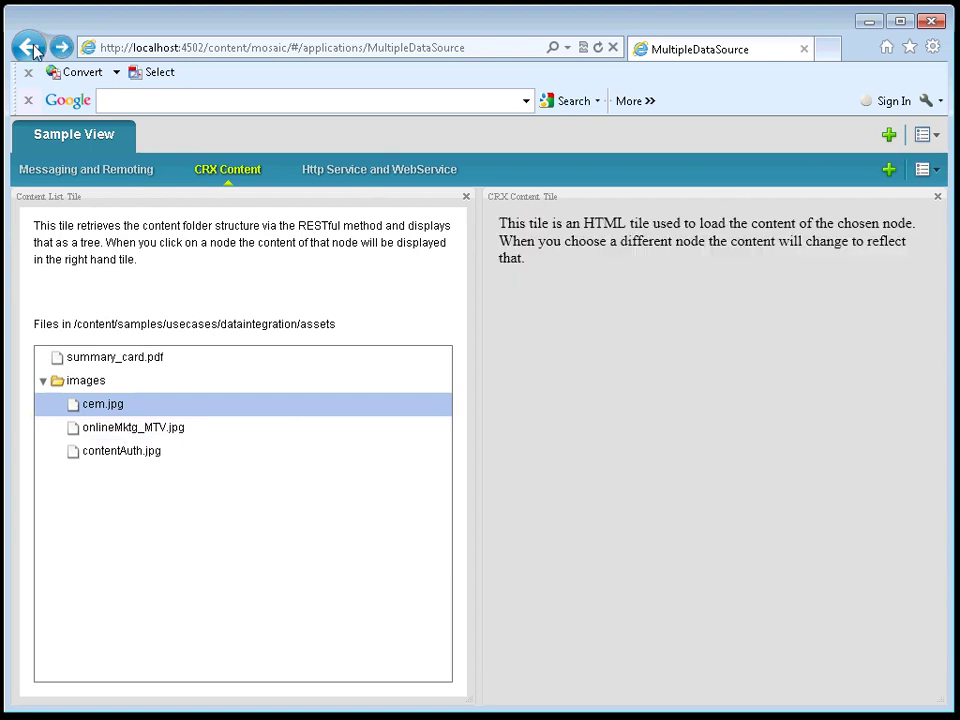
{"action": "left_click", "coordinate": [31, 47]}
{"action": "left_click", "coordinate": [31, 47]}
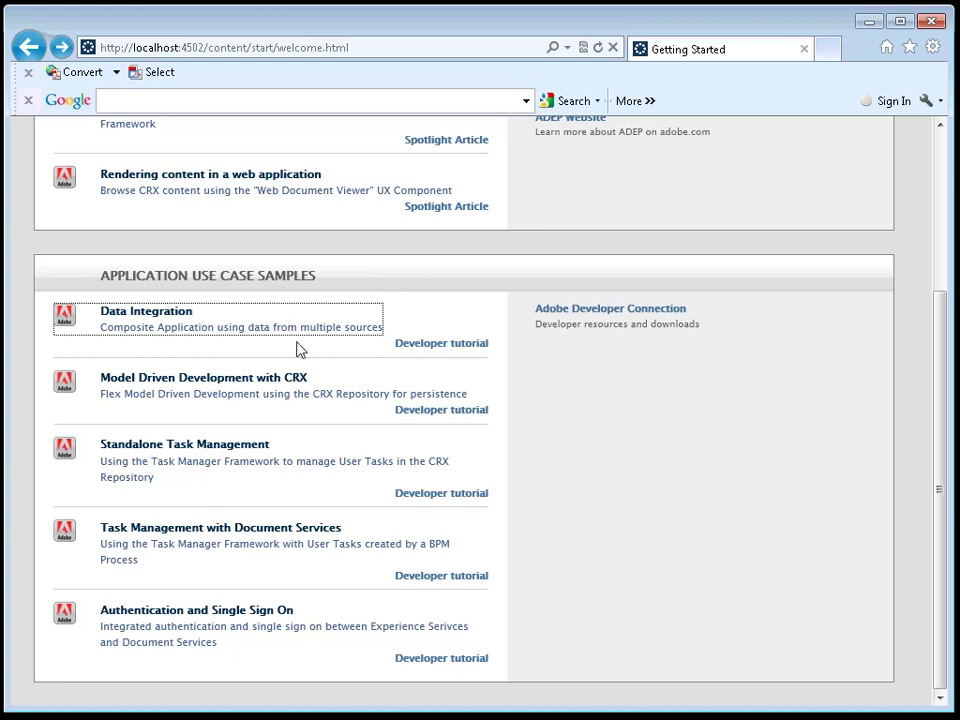
{"action": "left_click", "coordinate": [428, 349]}
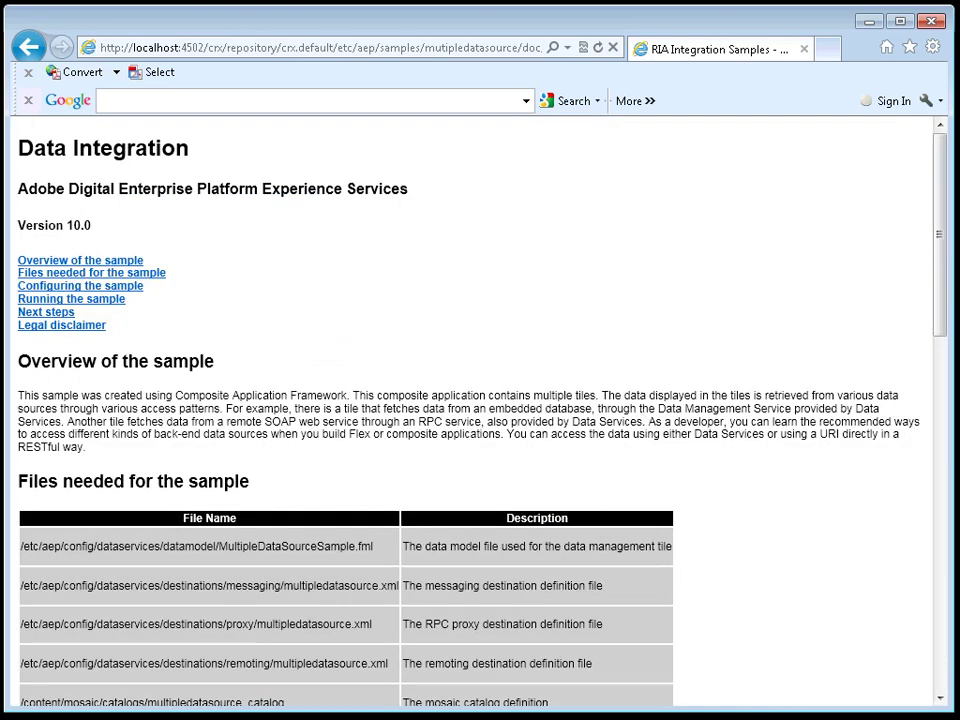
{"action": "scroll", "coordinate": [946, 176], "scroll_direction": "down", "scroll_amount": 5}
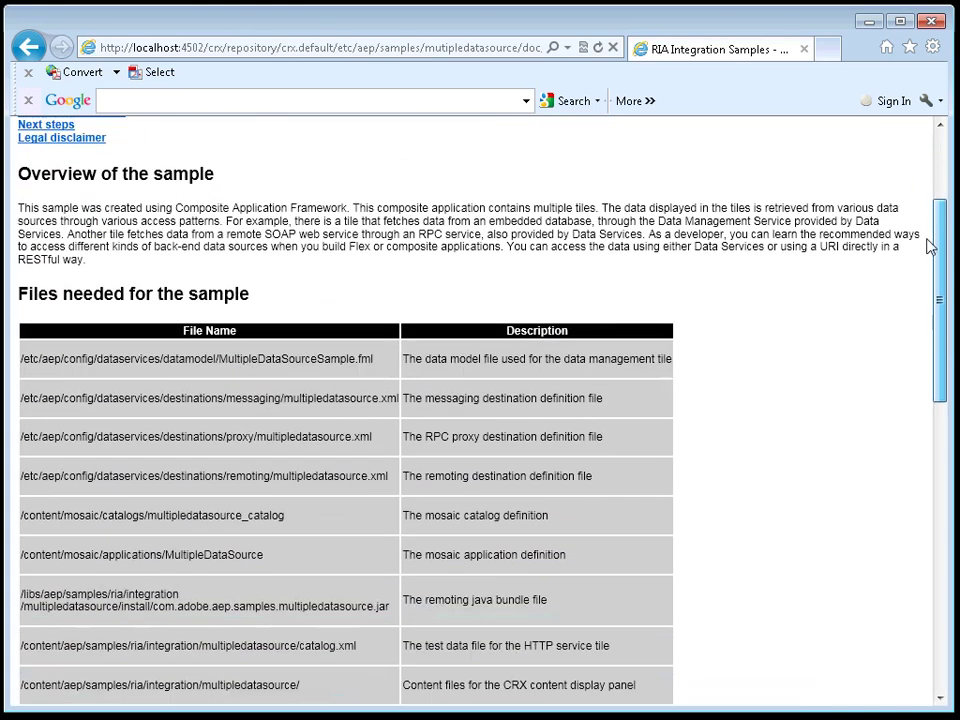
{"action": "scroll", "coordinate": [924, 270], "scroll_direction": "down", "scroll_amount": 6}
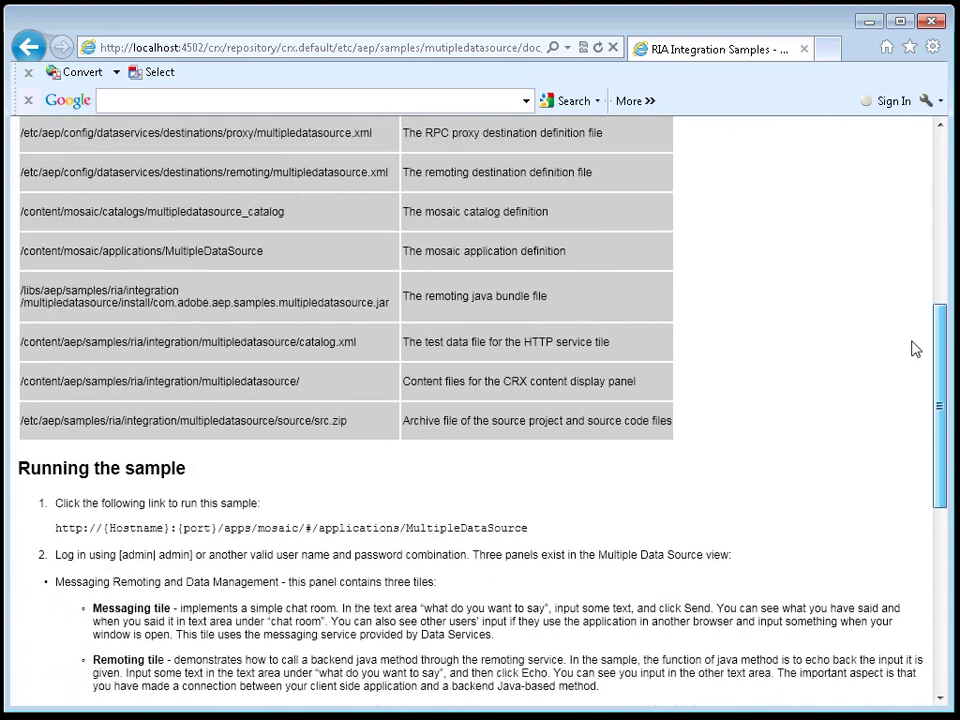
{"action": "scroll", "coordinate": [910, 384], "scroll_direction": "down", "scroll_amount": 6}
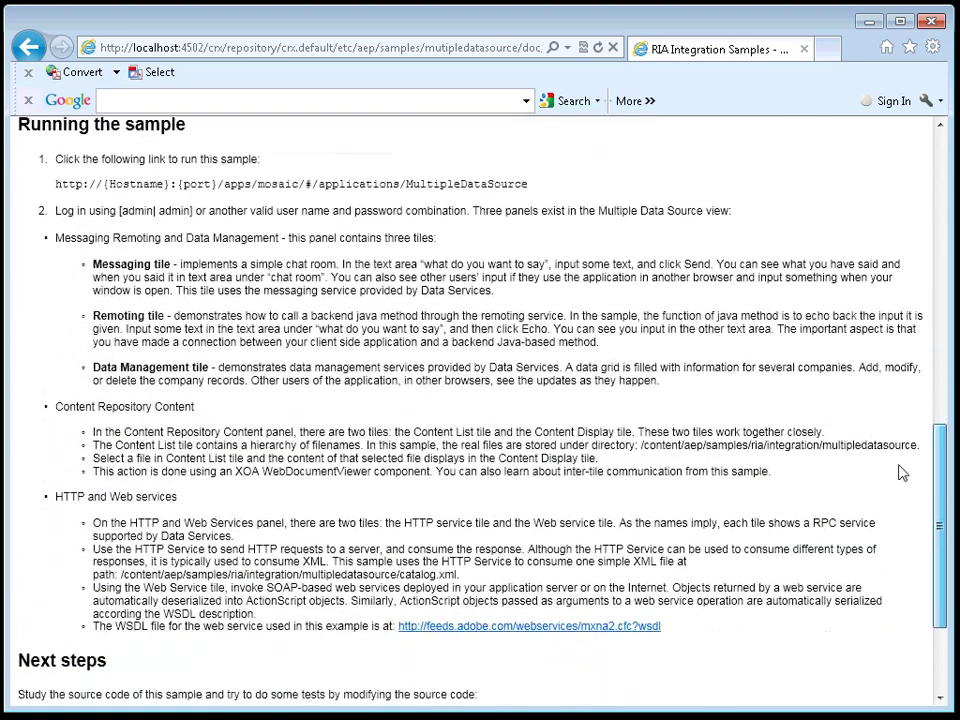
{"action": "scroll", "coordinate": [897, 507], "scroll_direction": "down", "scroll_amount": 1}
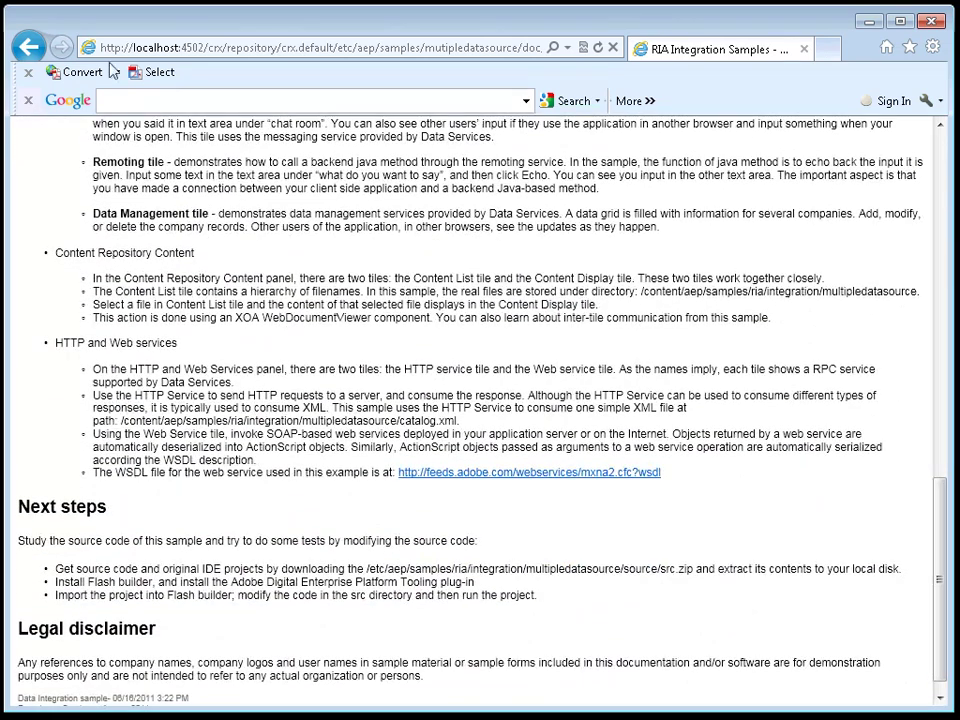
{"action": "left_click", "coordinate": [37, 54]}
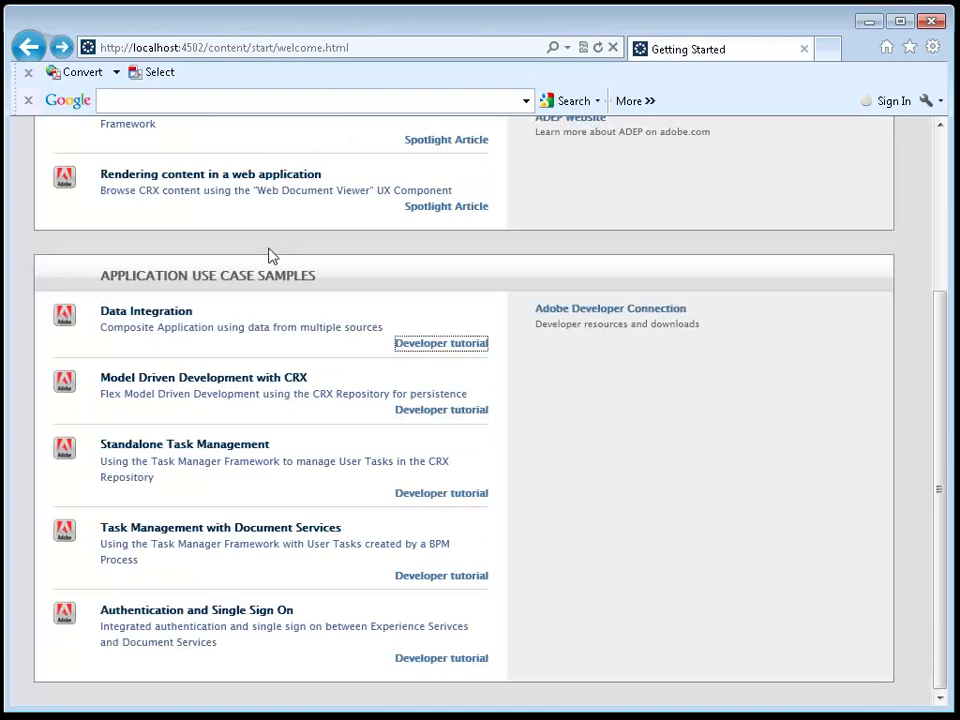
{"action": "left_click", "coordinate": [445, 410]}
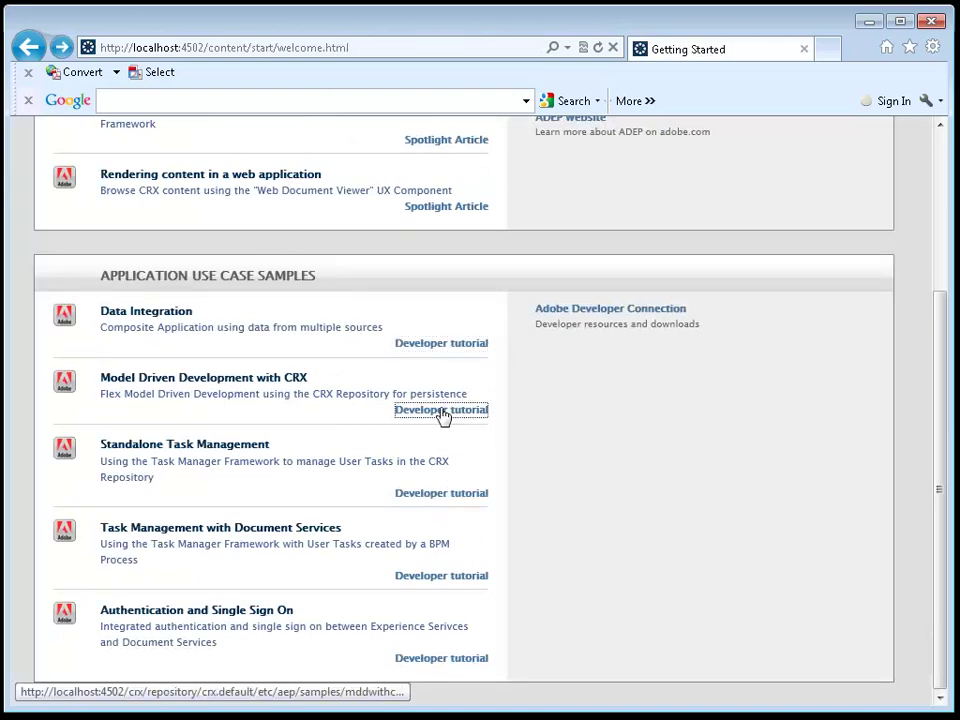
{"action": "left_click_drag", "start_coordinate": [944, 150], "coordinate": [908, 423]}
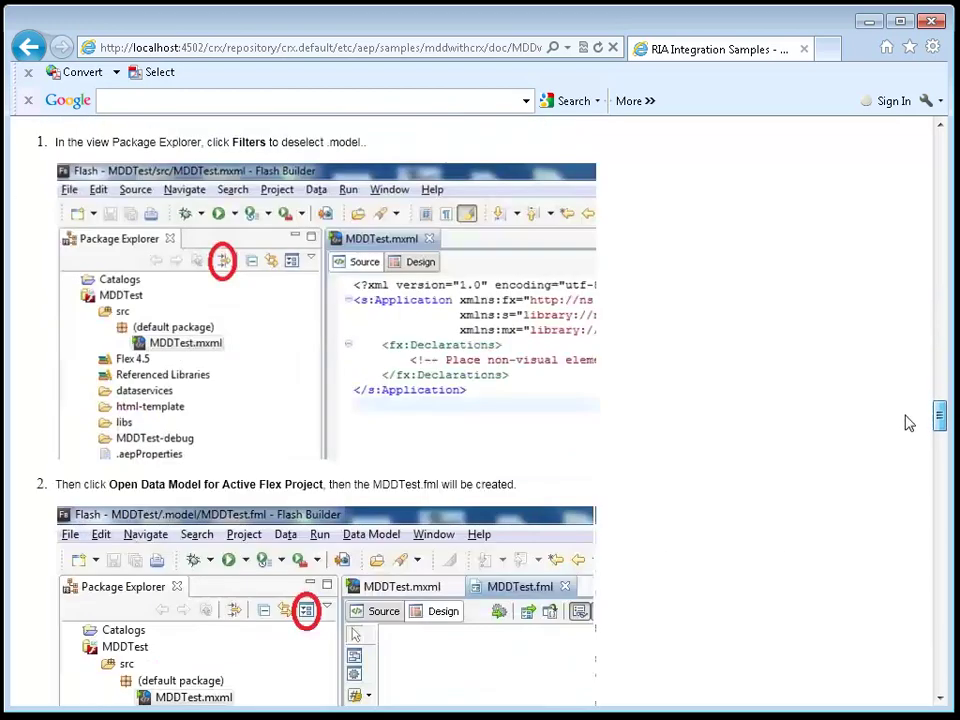
{"action": "left_click", "coordinate": [31, 47]}
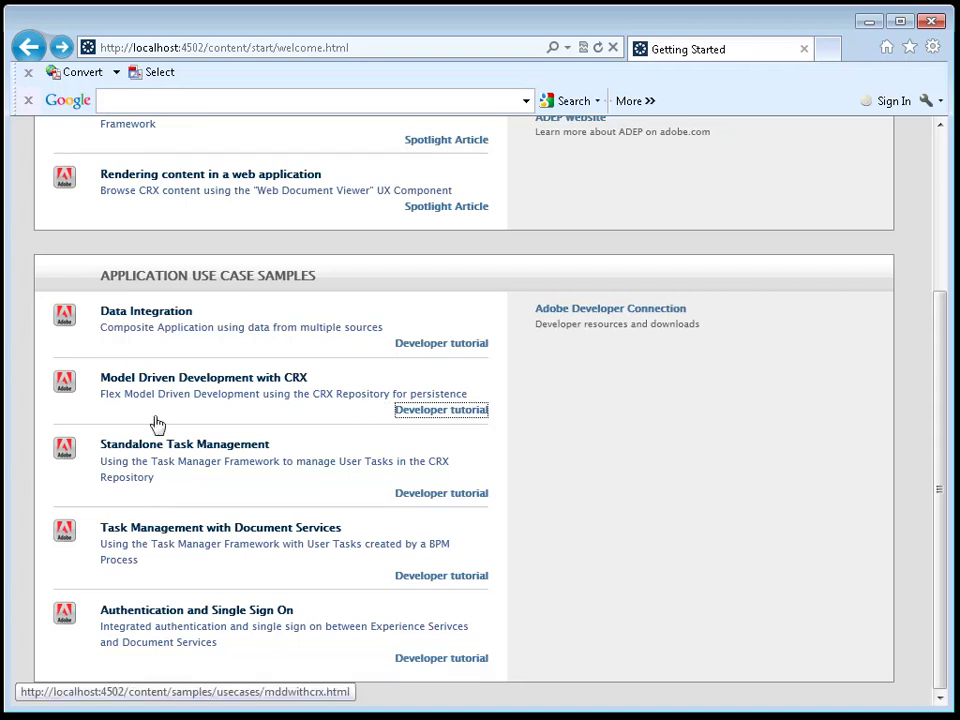
Step: Run the Standalone Task Management sample and move and enlarge the browser window
{"action": "left_click", "coordinate": [168, 446]}
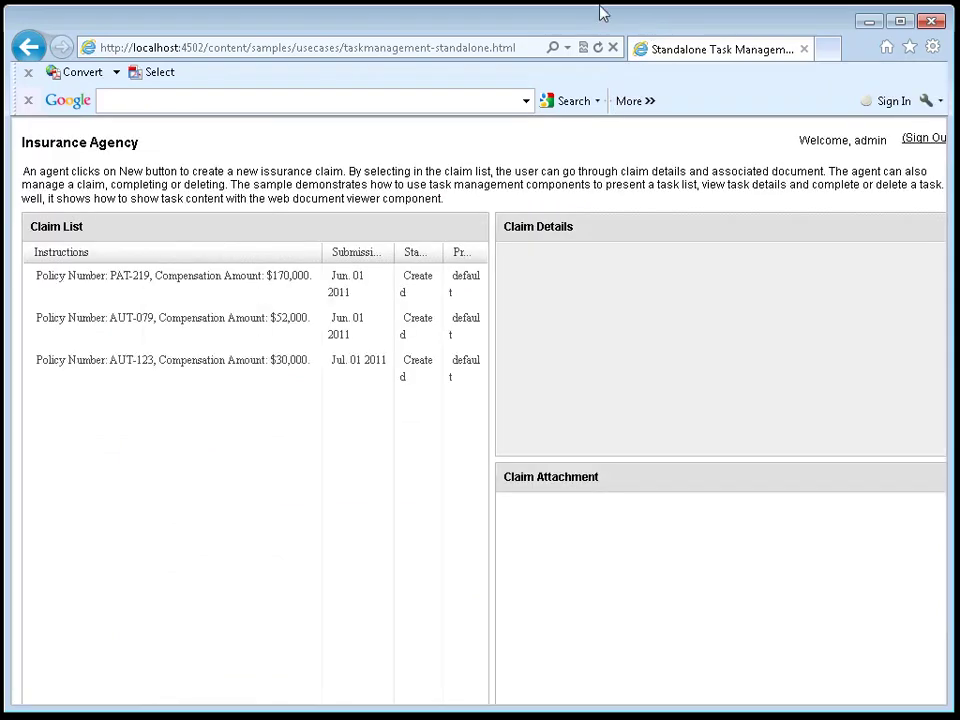
{"action": "left_click_drag", "start_coordinate": [600, 11], "coordinate": [473, 0]}
{"action": "left_click_drag", "start_coordinate": [823, 648], "coordinate": [941, 719]}
Step: View the patent and auto insurance claims' details and attached forms in the Claim List
{"action": "left_click", "coordinate": [144, 220]}
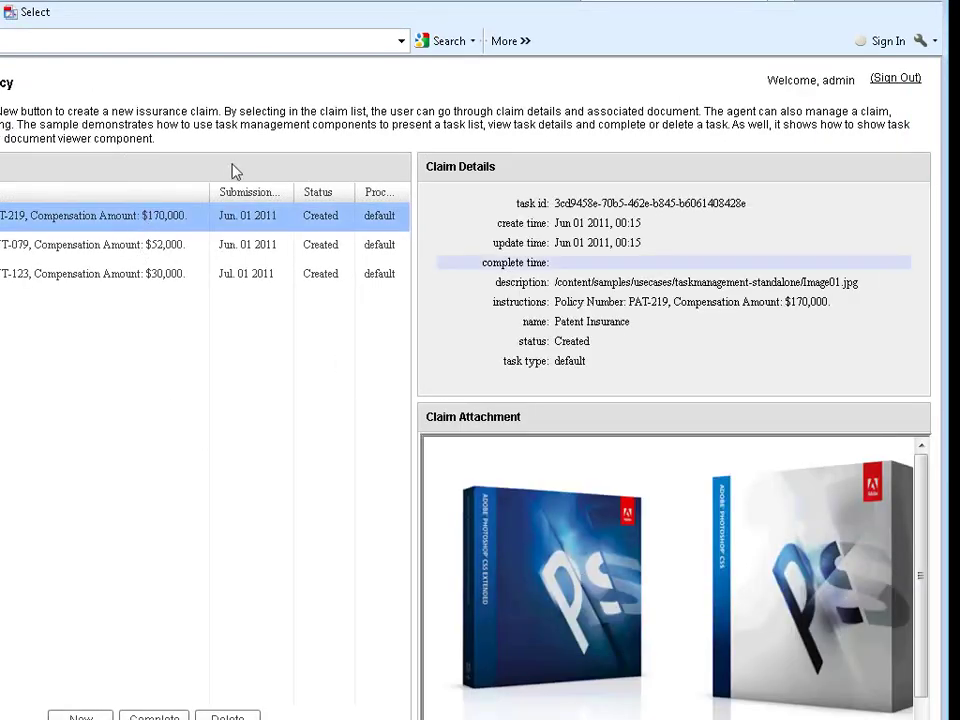
{"action": "left_click", "coordinate": [128, 250]}
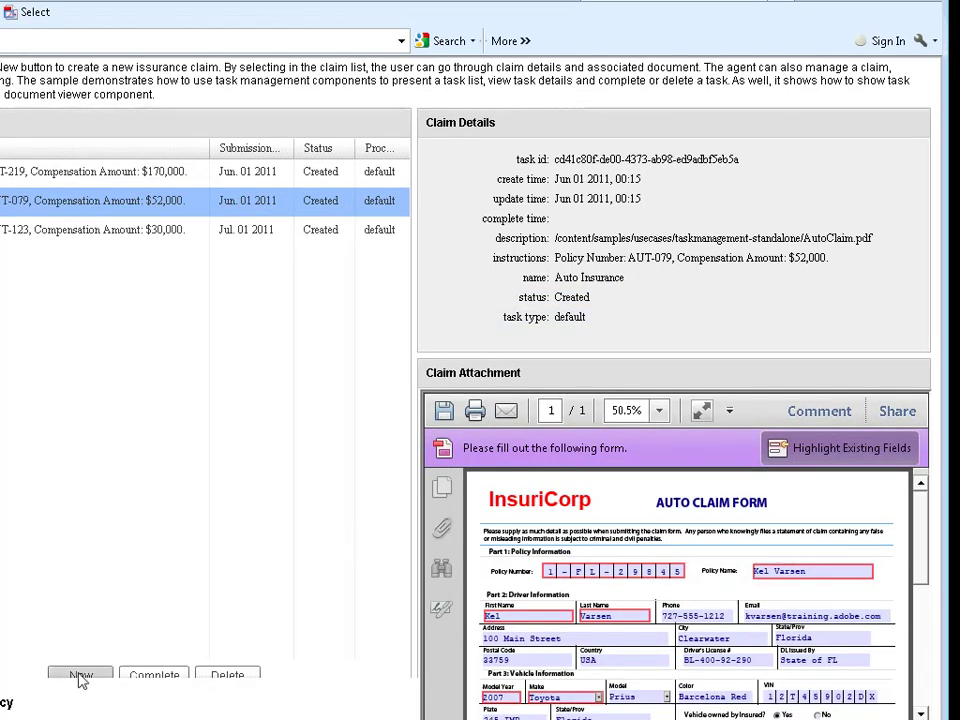
{"action": "scroll", "coordinate": [84, 680], "scroll_direction": "up", "scroll_amount": 1}
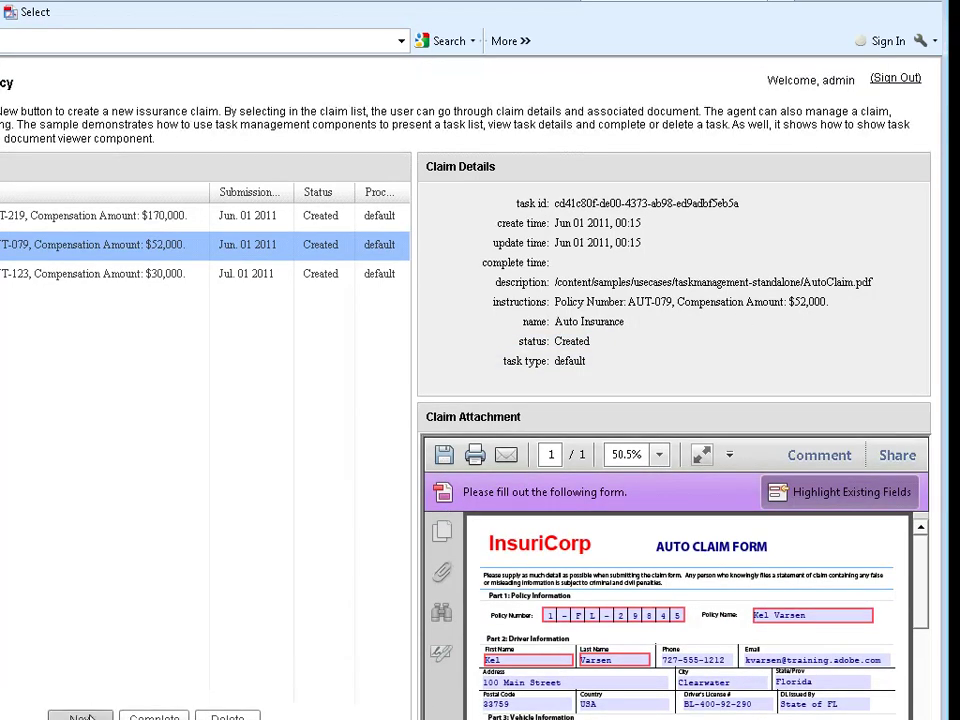
{"action": "left_click", "coordinate": [81, 717]}
Step: Save a new $30,000 Auto Insurance claim and view its details and form
{"action": "left_click", "coordinate": [261, 381]}
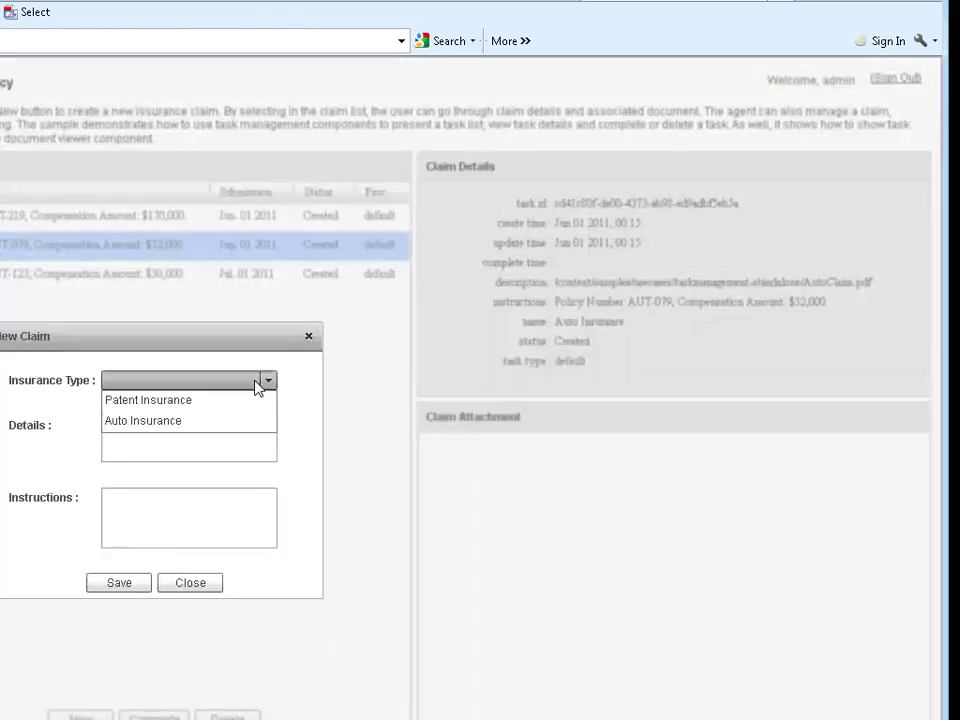
{"action": "left_click", "coordinate": [164, 420]}
{"action": "left_click", "coordinate": [137, 583]}
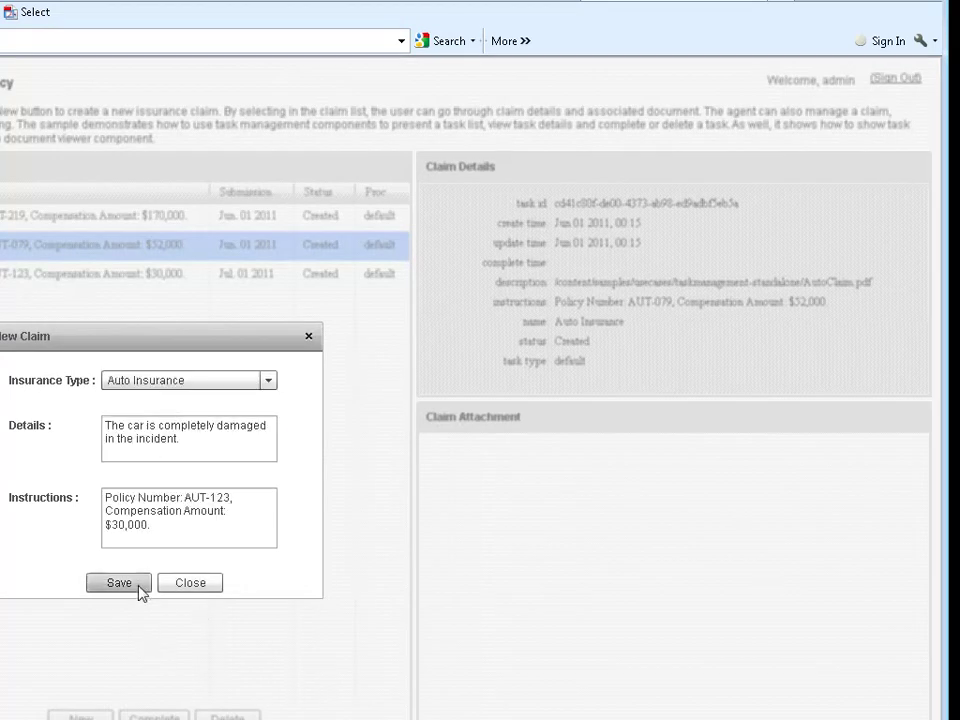
{"action": "left_click", "coordinate": [186, 311]}
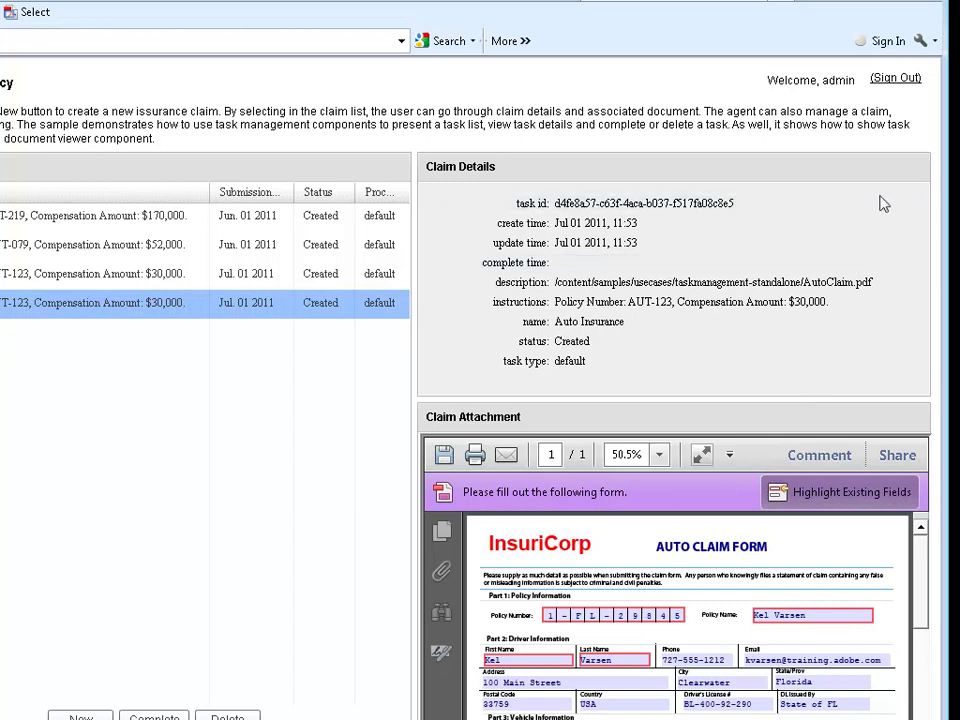
{"action": "scroll", "coordinate": [597, 340], "scroll_direction": "down", "scroll_amount": 1}
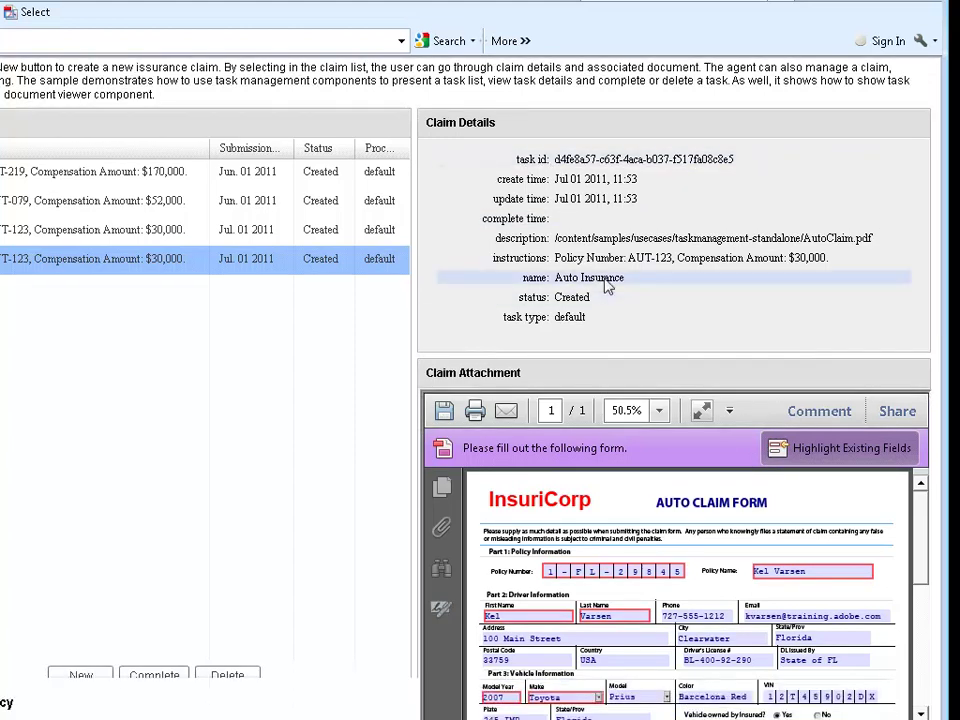